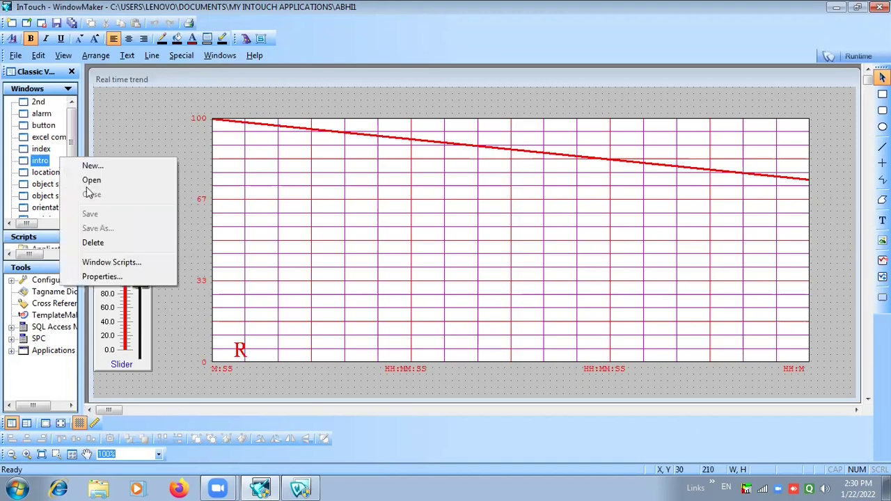
- Create a new window named "historical time trend"
click(109, 167)
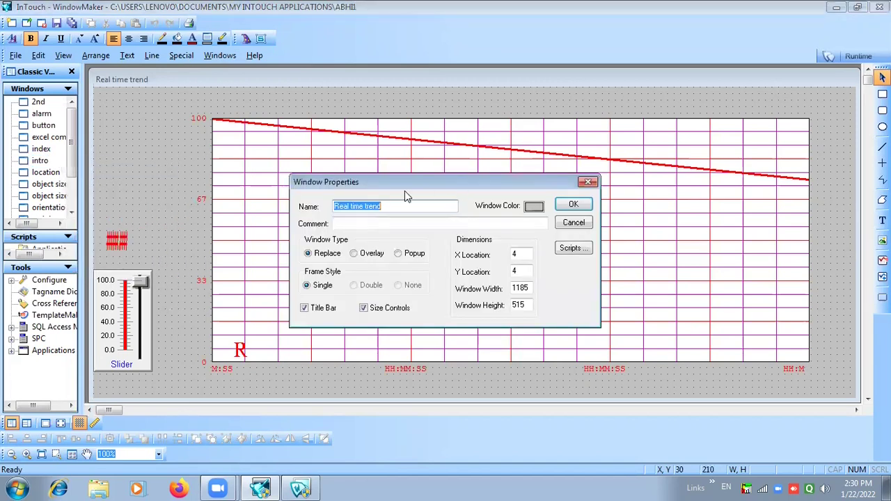
click(348, 206)
key(BackSpace)
key(BackSpace)
key(BackSpace)
key(BackSpace)
key(BackSpace)
text(histot)
text(rendrical)
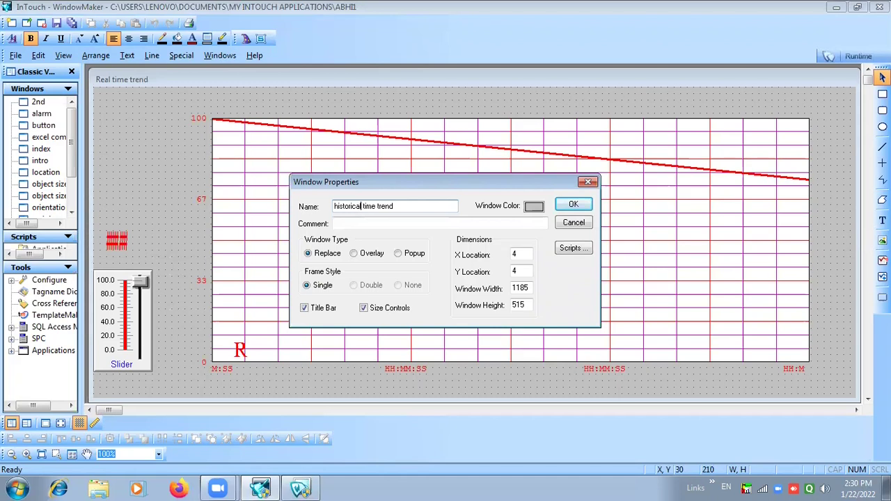
text( time  time trend)
key(BackSpace)
key(BackSpace)
key(BackSpace)
key(BackSpace)
key(BackSpace)
key(BackSpace)
key(BackSpace)
key(BackSpace)
key(BackSpace)
key(BackSpace)
click(574, 205)
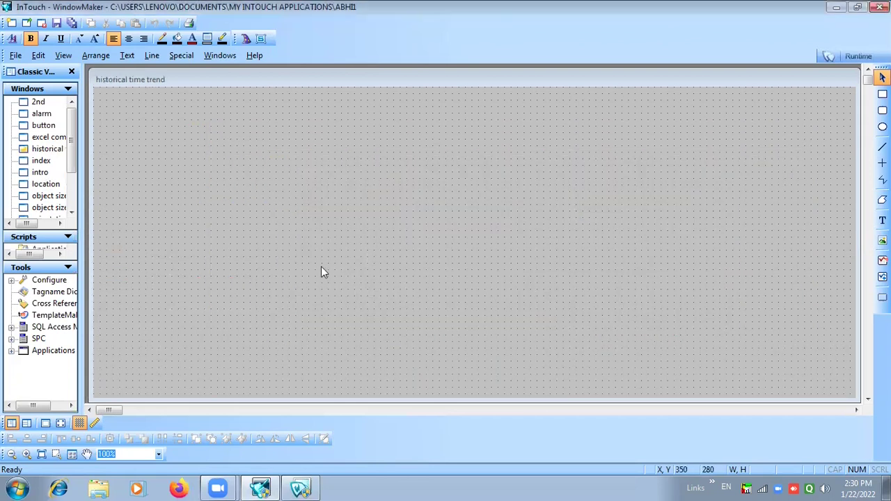
- Place a Vertical Slider wizard in the lower-left corner of the window, at about X 10, Y 290
click(245, 40)
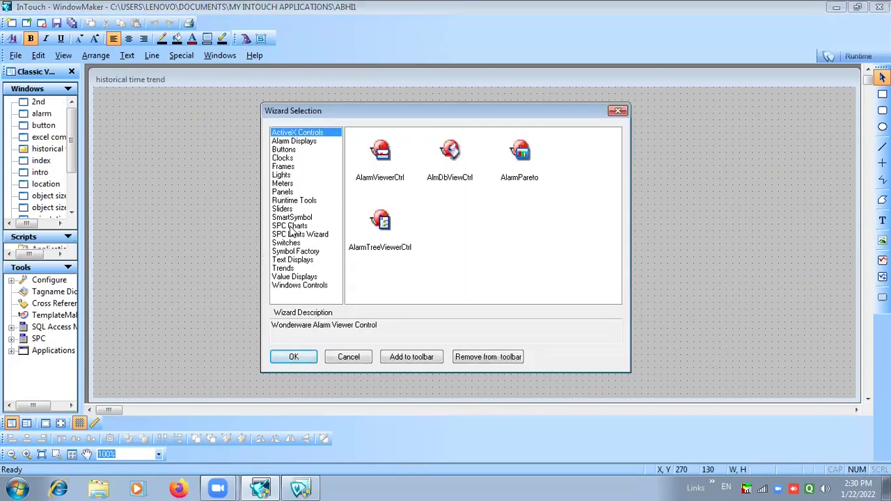
click(282, 209)
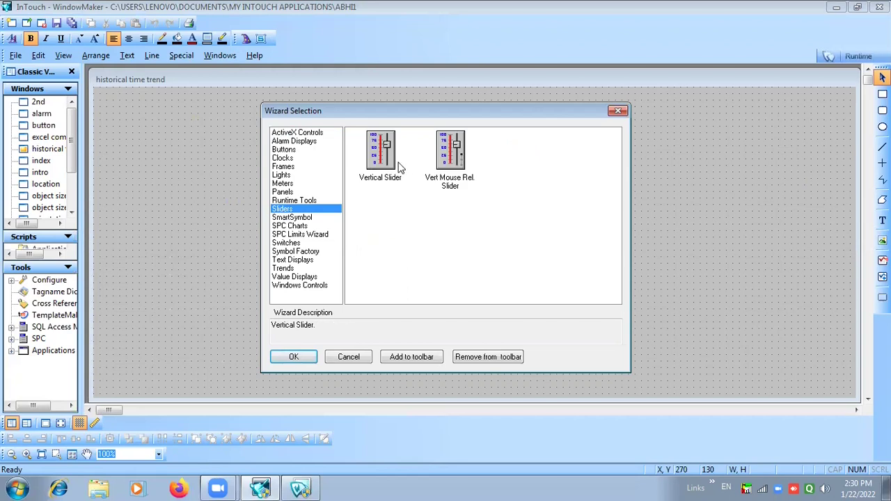
double_click(392, 163)
click(105, 244)
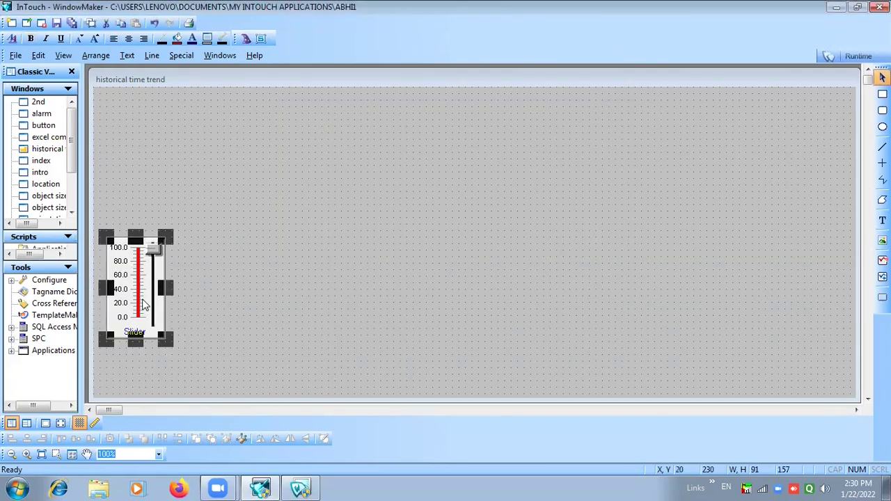
click(137, 339)
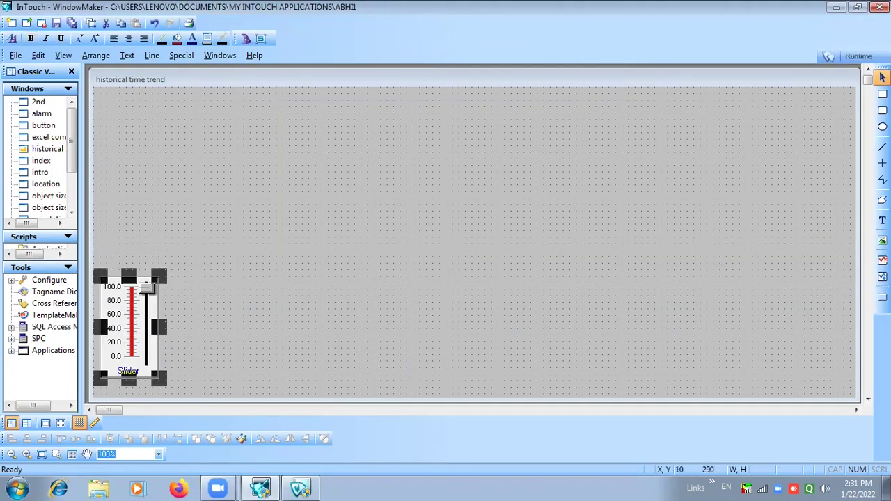
- Add a # text object just above the slider and enlarge it to about 40 by 38
click(882, 221)
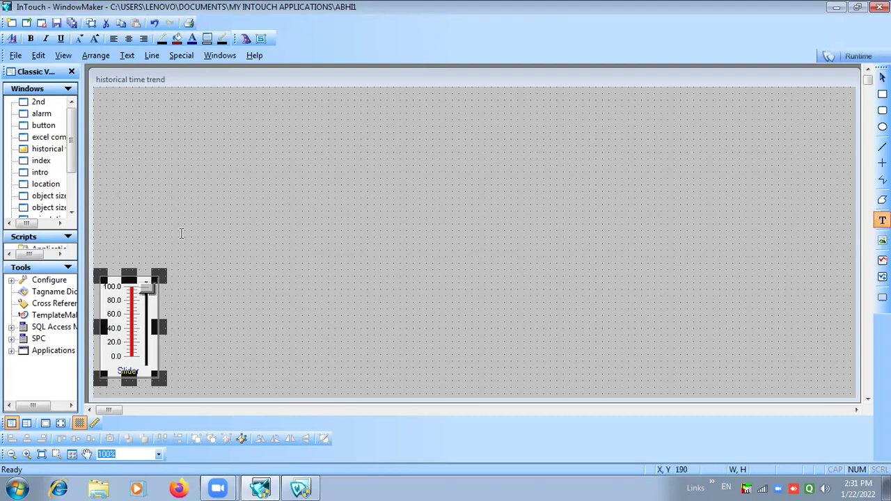
click(108, 244)
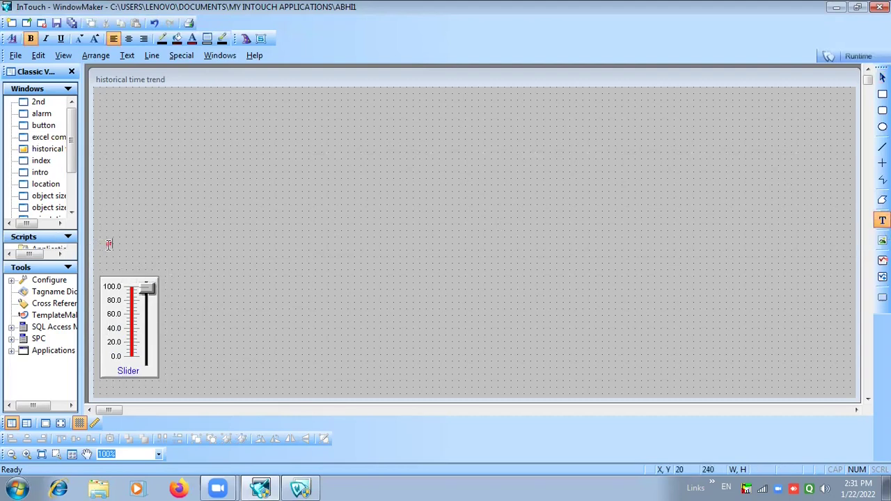
click(120, 250)
drag(112, 249, 134, 266)
click(186, 284)
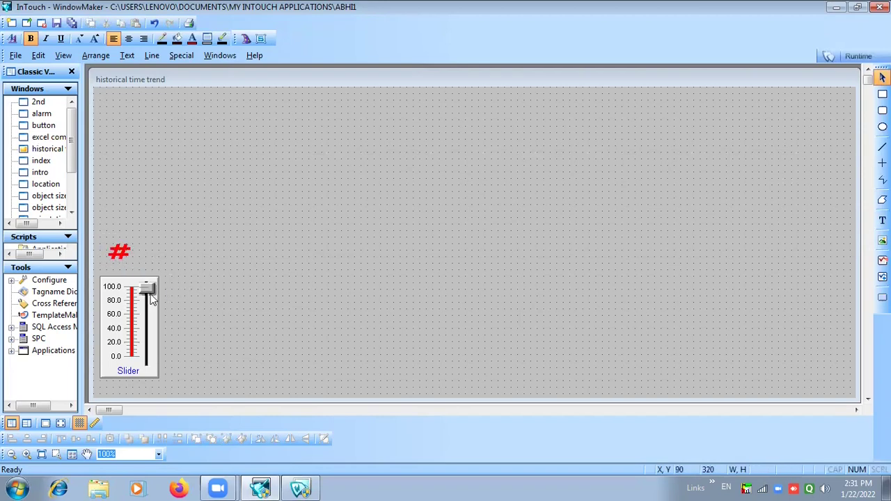
- Assign the tagname a5 to the slider and define the new tag in the tagname dictionary with its default details
double_click(130, 315)
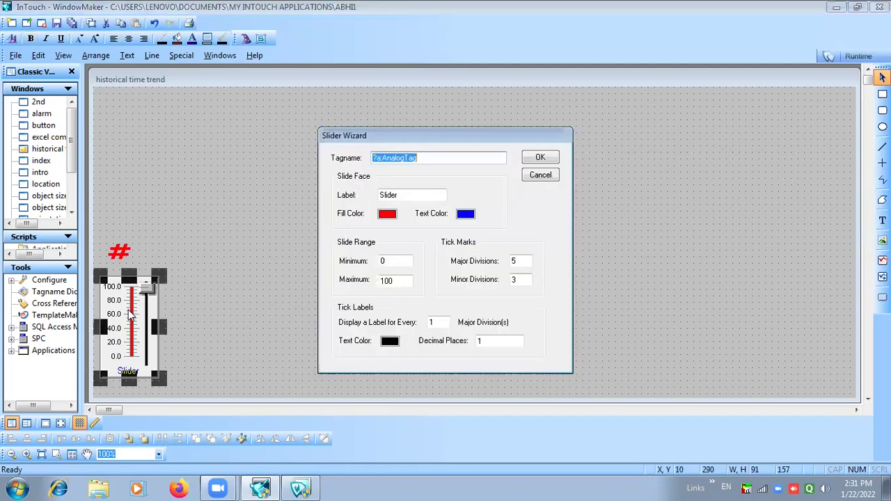
text(a5)
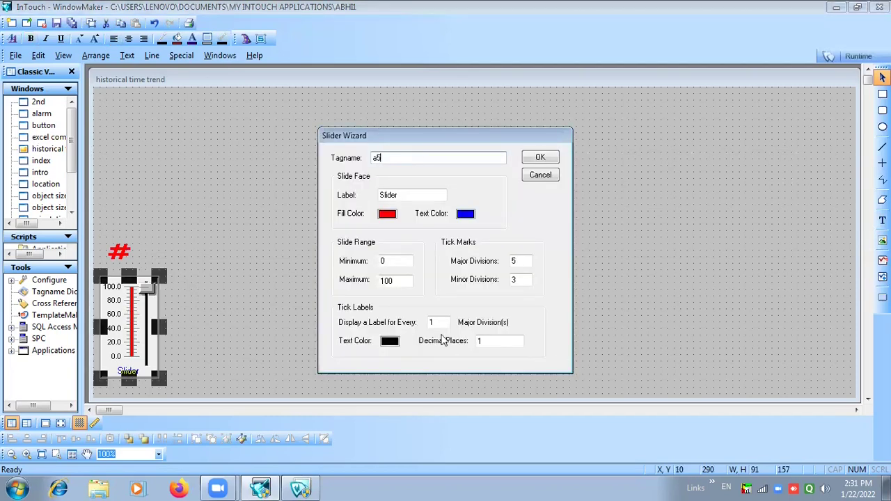
click(547, 162)
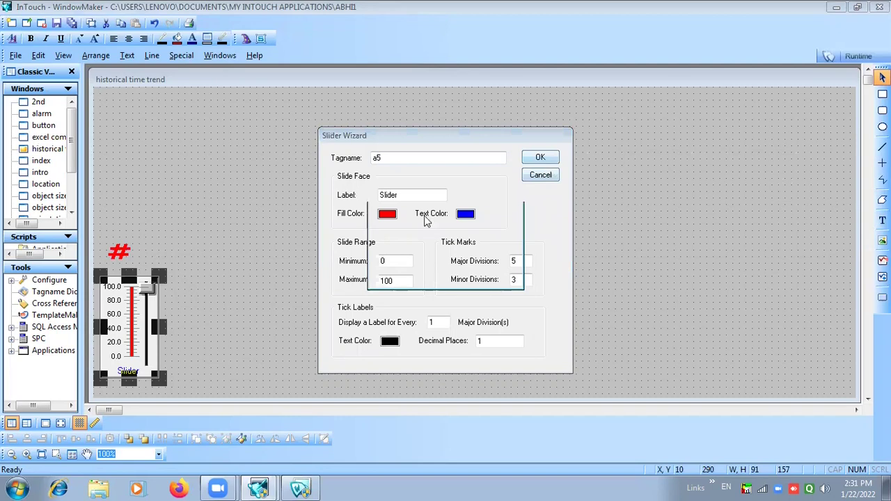
click(425, 273)
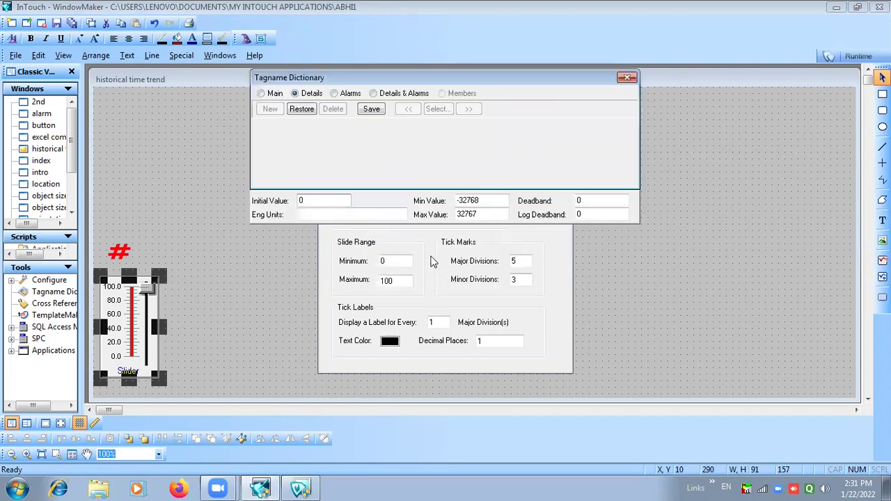
click(372, 111)
click(535, 110)
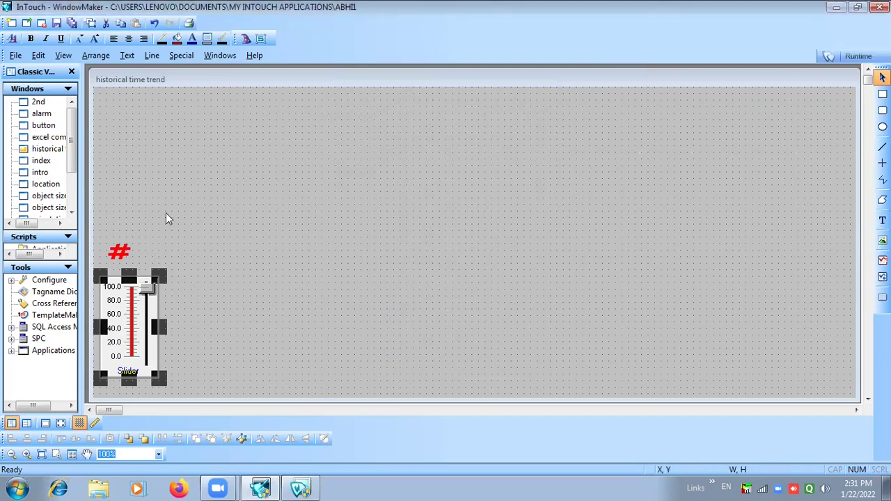
- Give the # text above the slider an analog value display link to the slider's tag
double_click(122, 252)
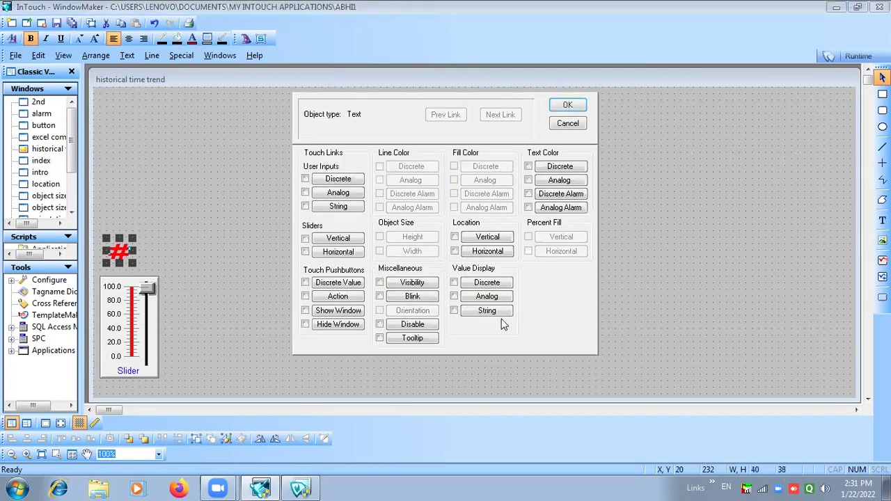
click(490, 299)
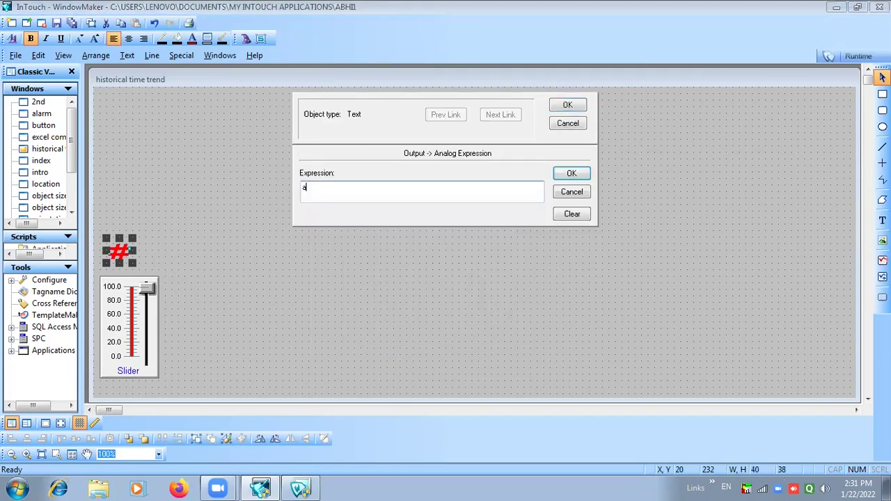
click(571, 173)
click(567, 105)
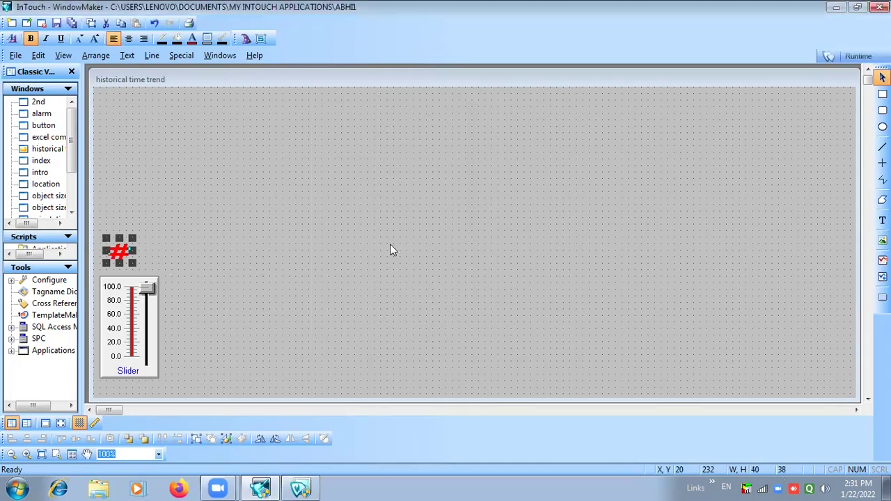
click(270, 271)
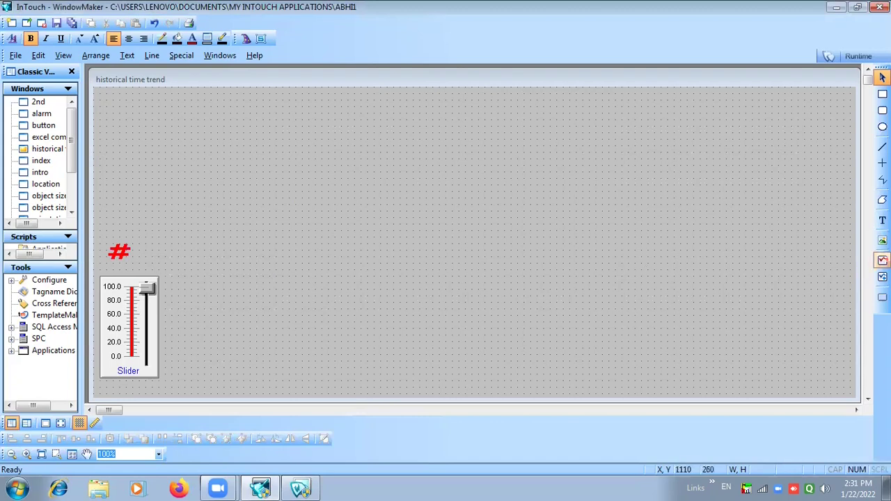
click(883, 276)
drag(237, 158, 452, 269)
drag(574, 330, 606, 341)
drag(479, 288, 482, 193)
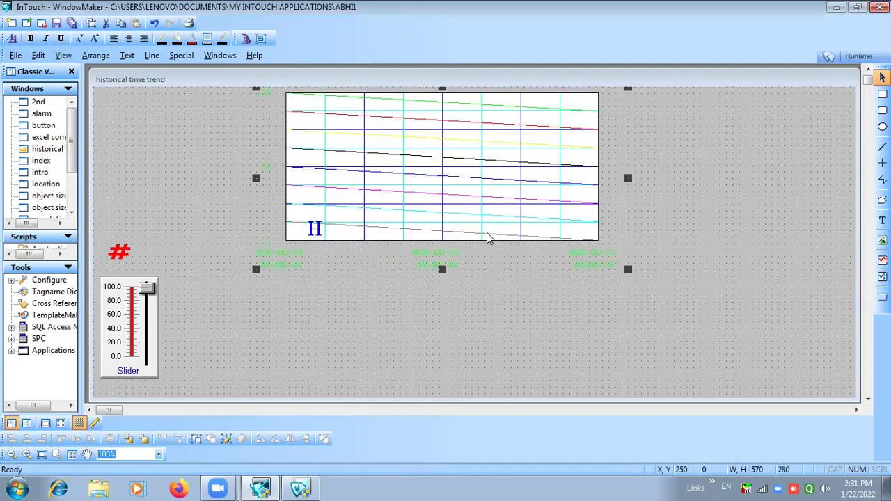
drag(467, 226, 451, 260)
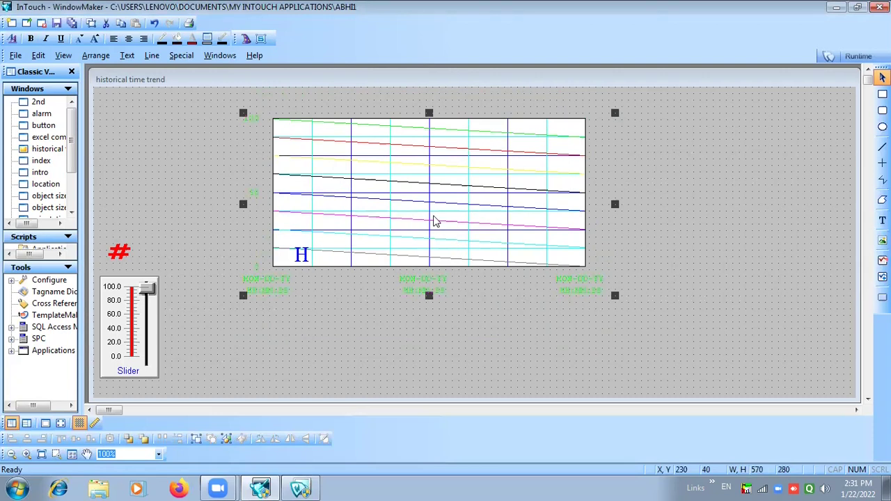
key(Delete)
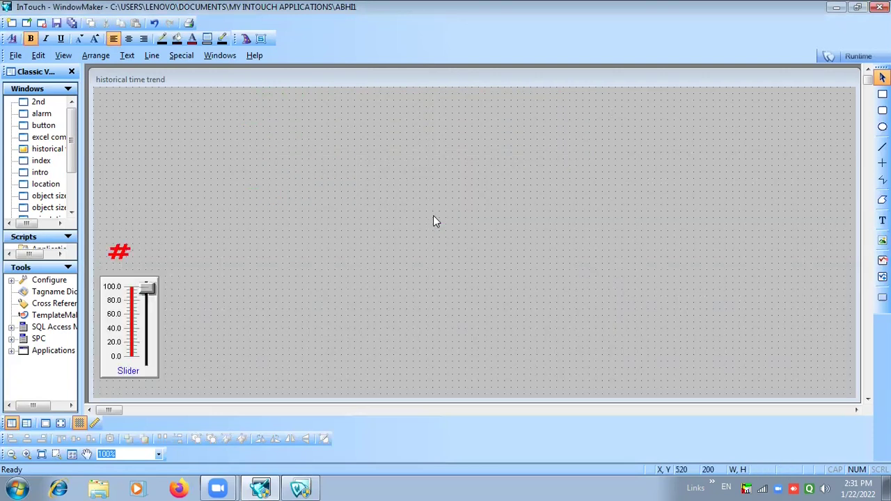
- Place the Hist Trend w/Scooters wizard from the Trends category beside the slider, at about X 180, Y 10
click(245, 41)
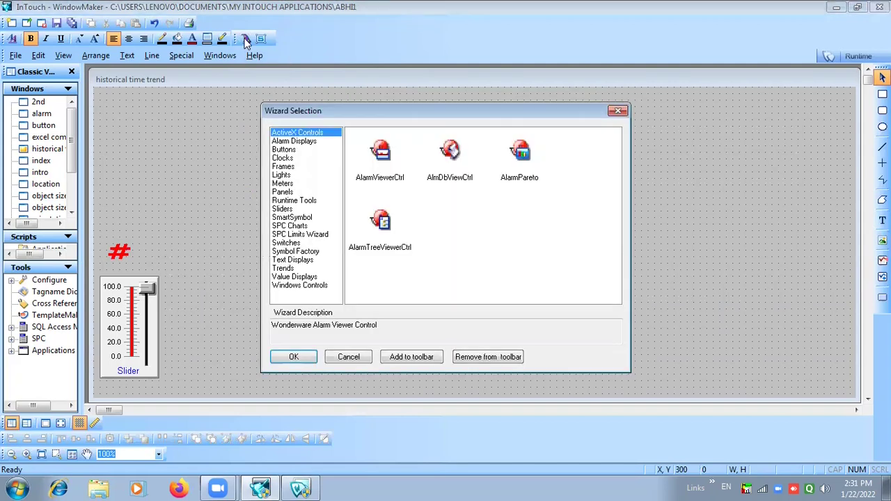
click(618, 111)
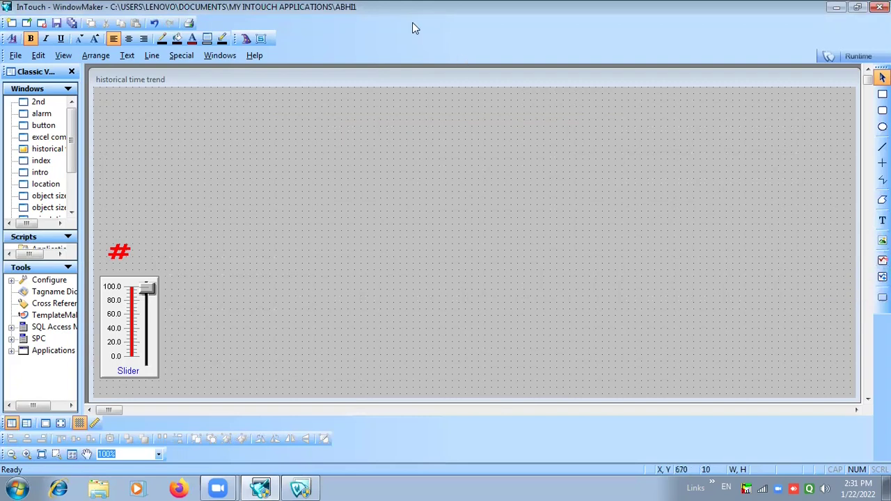
click(245, 39)
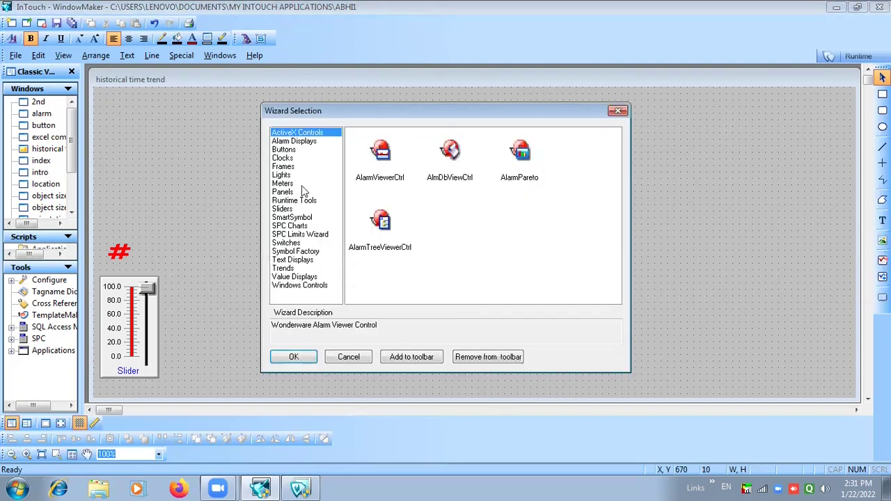
click(285, 269)
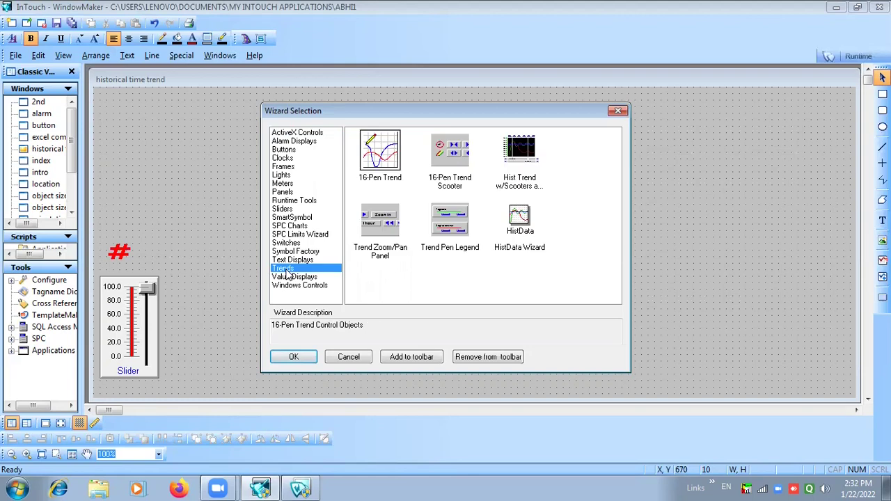
double_click(521, 180)
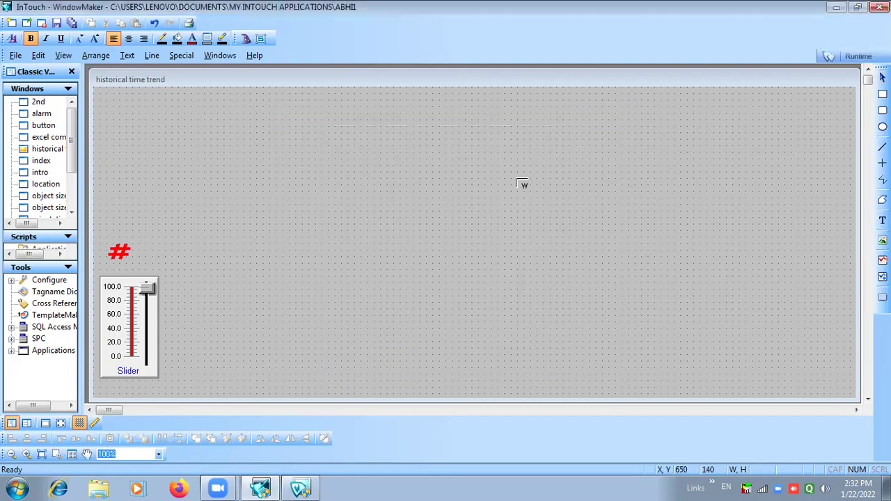
click(327, 176)
drag(537, 259, 417, 172)
click(497, 155)
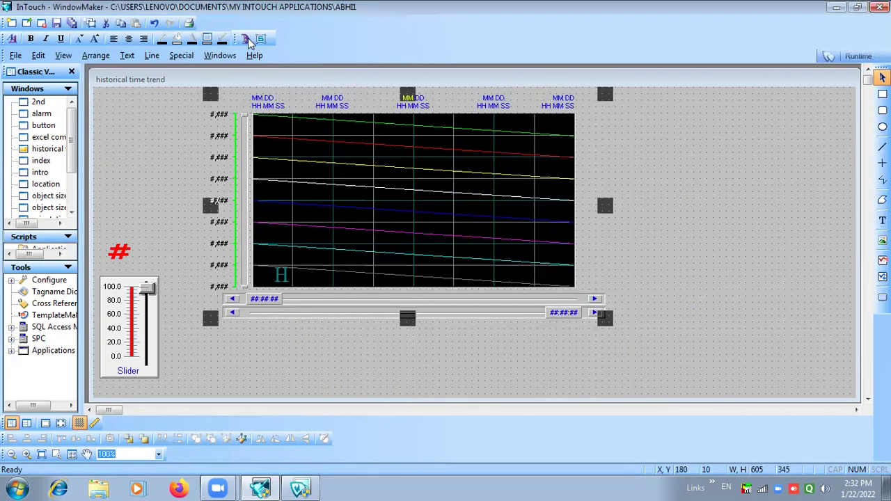
- Place a Trend Zoom/Pan Panel wizard directly below the historical trend, at about X 190, Y 380
click(249, 41)
click(285, 268)
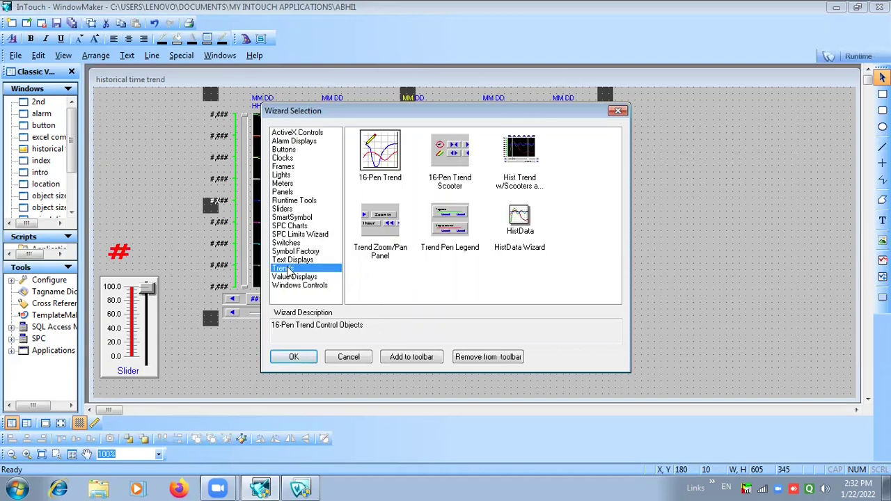
click(390, 234)
double_click(389, 234)
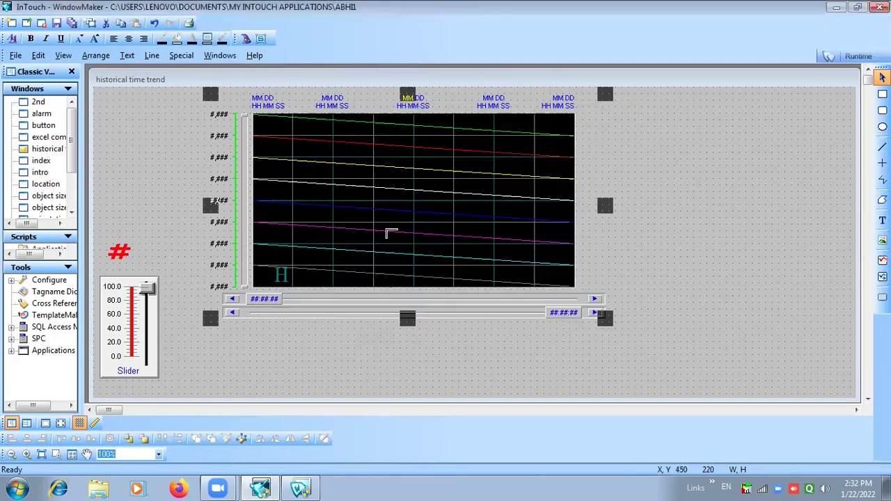
click(315, 369)
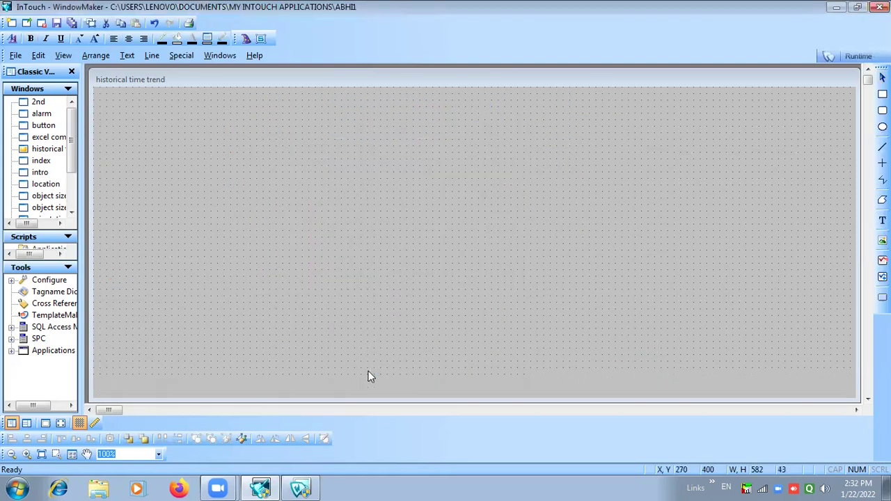
drag(338, 356, 285, 343)
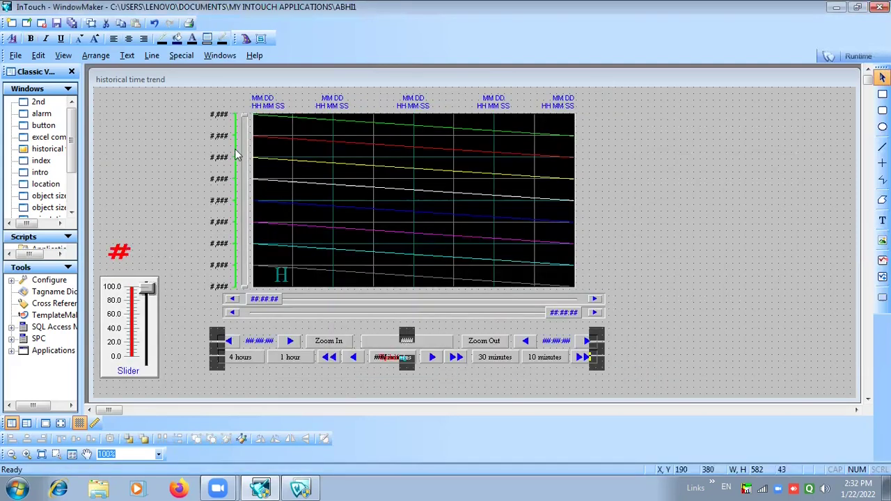
- Place a Trend Pen Legend wizard from the Trends category beside the historical trend, at about X 820, Y 60
click(248, 37)
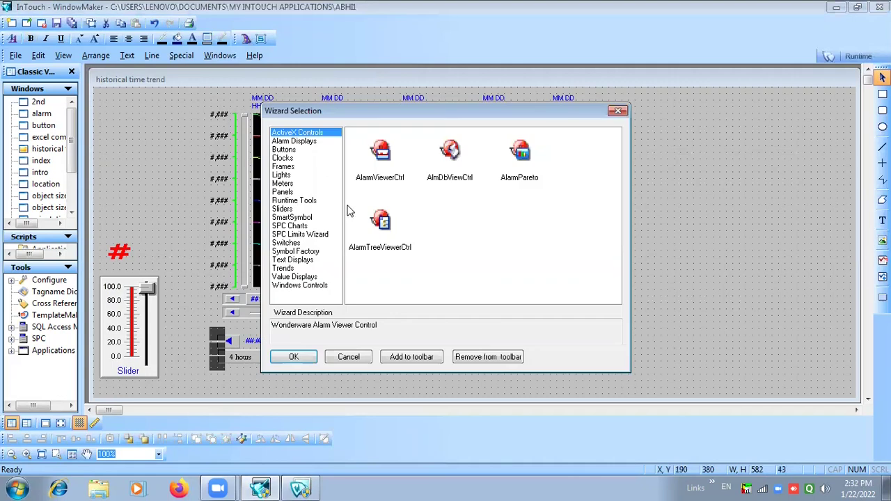
click(282, 269)
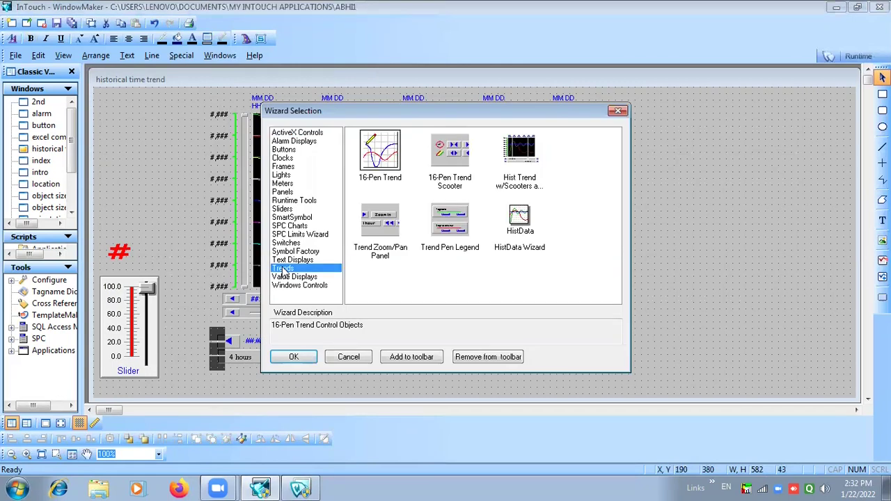
click(451, 231)
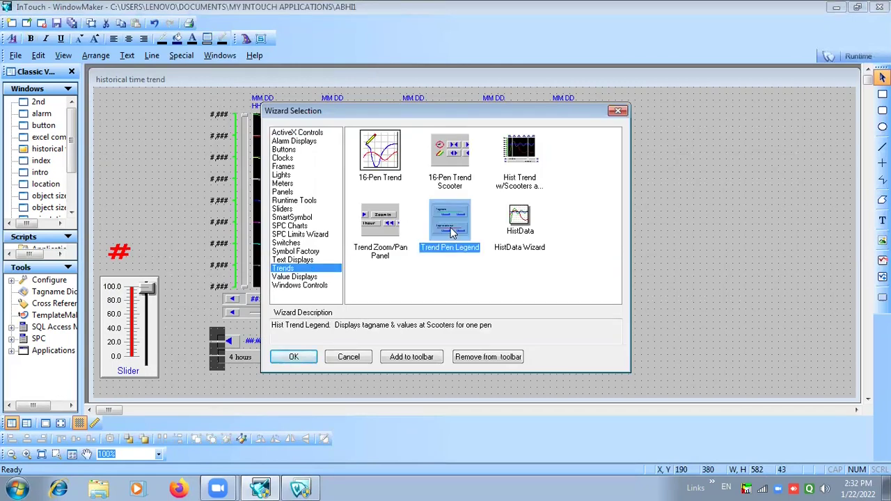
double_click(451, 232)
click(642, 134)
drag(692, 150, 672, 136)
drag(732, 163, 745, 184)
click(740, 204)
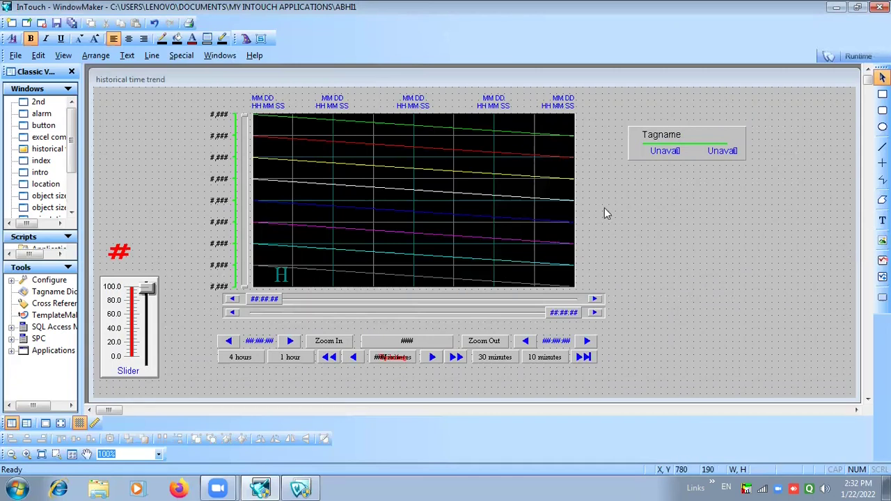
double_click(437, 194)
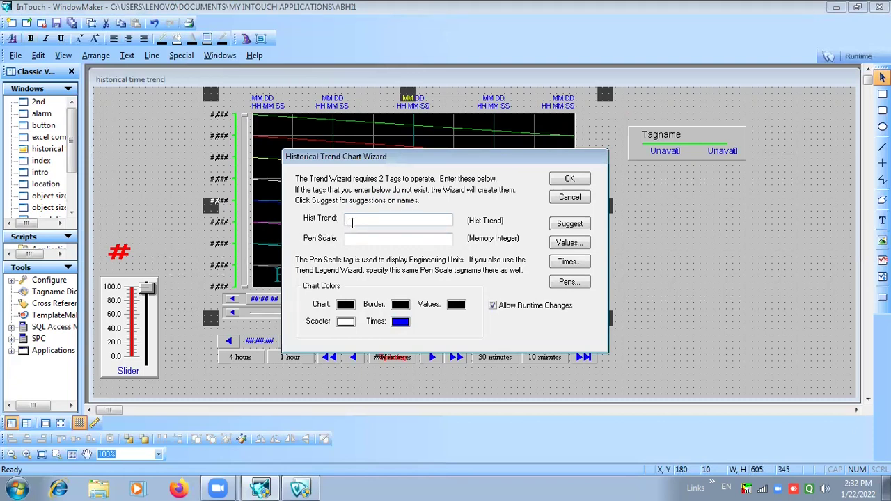
click(570, 179)
click(511, 212)
click(557, 198)
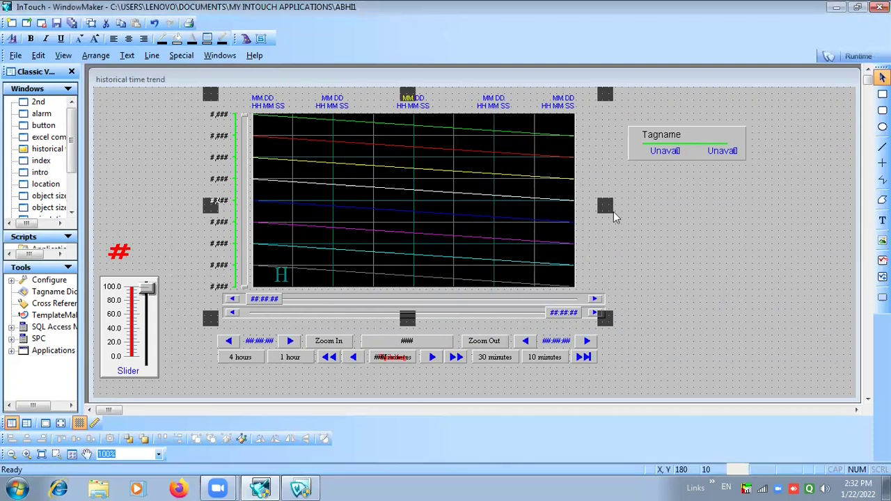
mouse_move(628, 203)
mouse_down()
mouse_move(568, 265)
mouse_move(644, 198)
mouse_up()
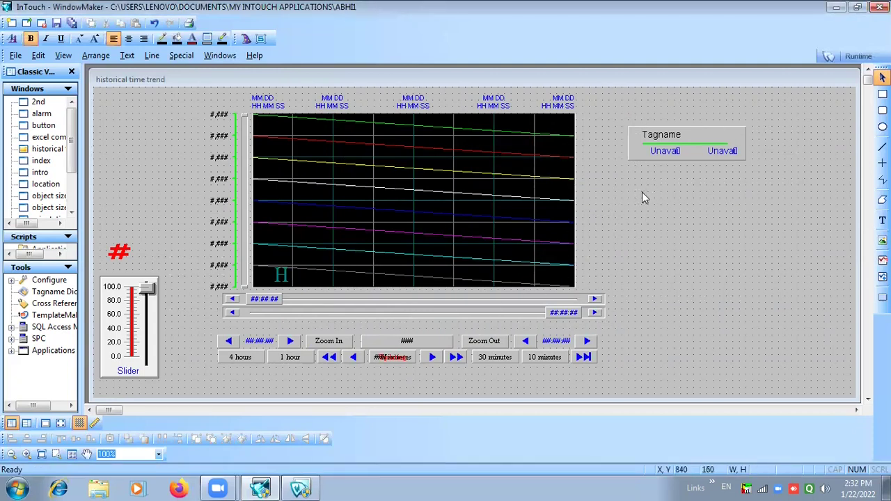
- Assign the tags hh as Hist Trend and pp as Pen Scale to the historical trend chart
double_click(464, 193)
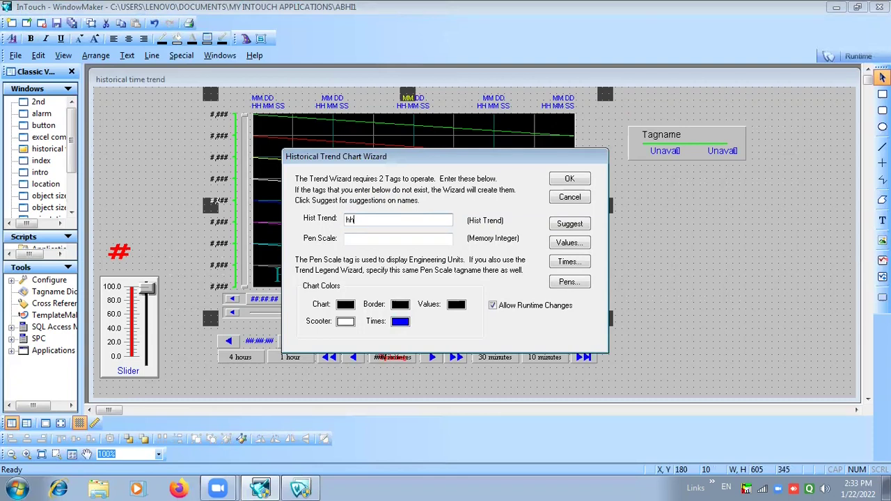
click(369, 239)
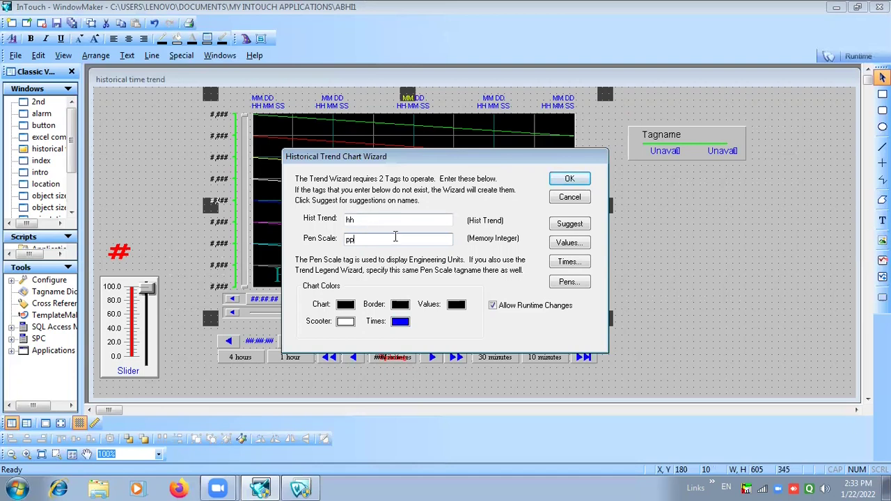
click(570, 181)
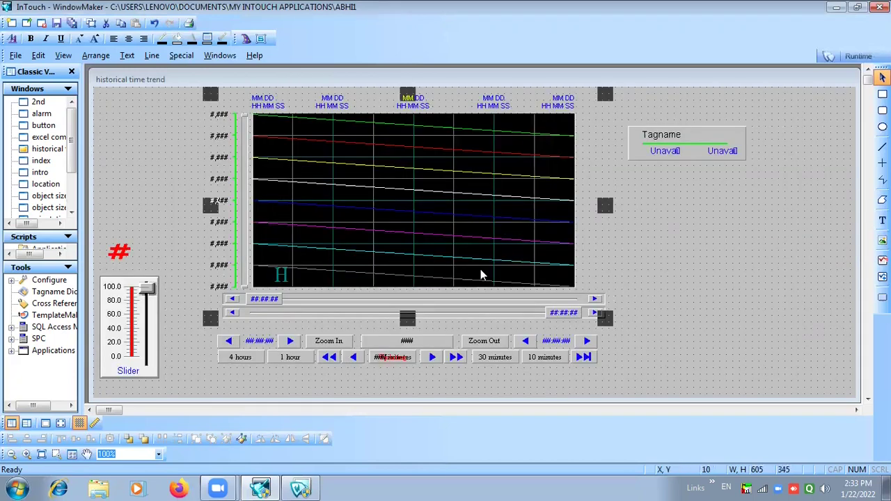
- Assign the tags hh as Hist Trend and pp as Pan Minutes to the zoom/pan panel
double_click(433, 356)
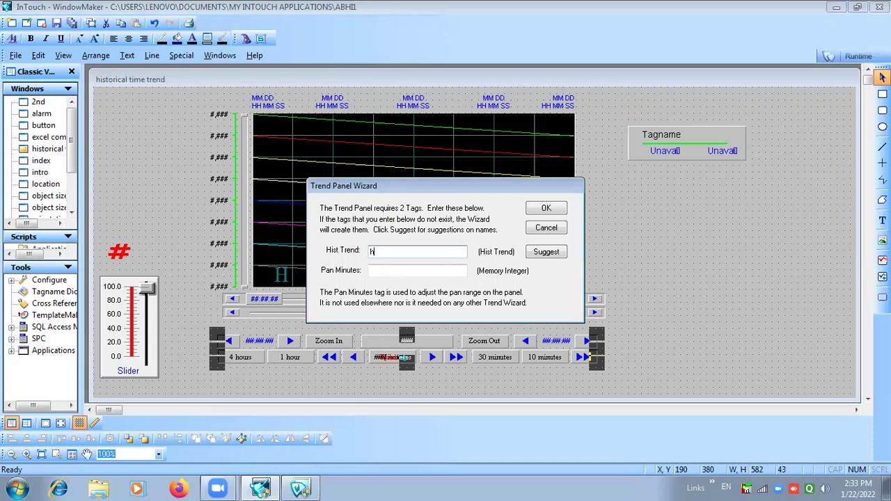
click(382, 271)
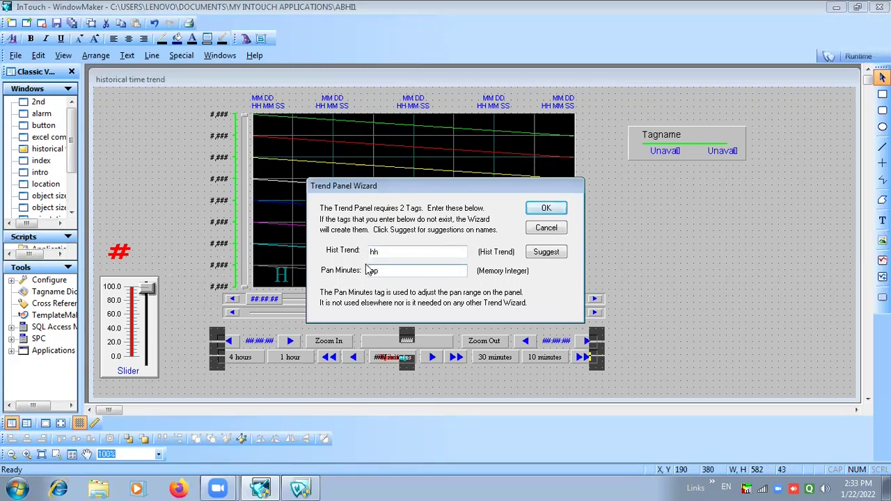
click(546, 208)
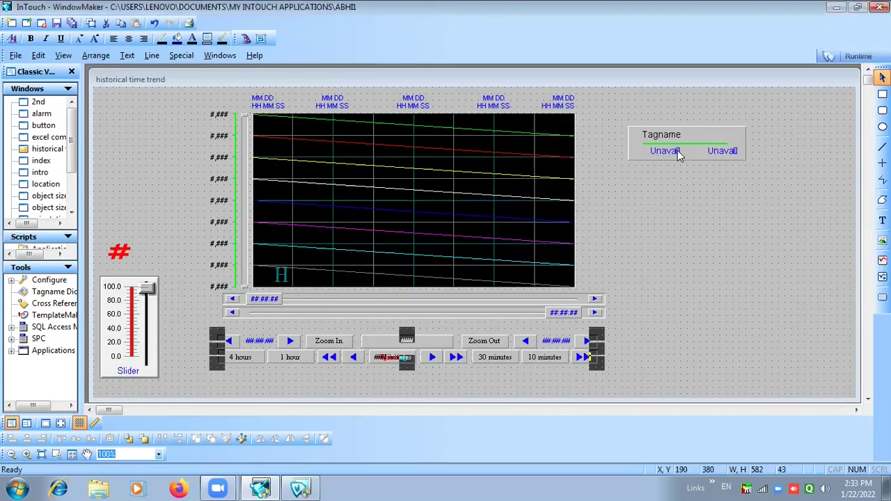
- Assign the tags hh as Hist Trend and pp as Pen Scale to the trend pen legend
double_click(677, 151)
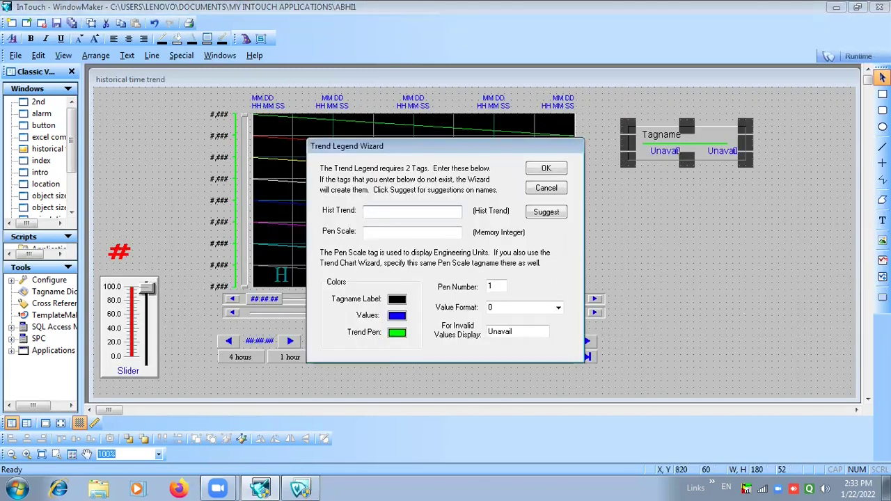
click(376, 232)
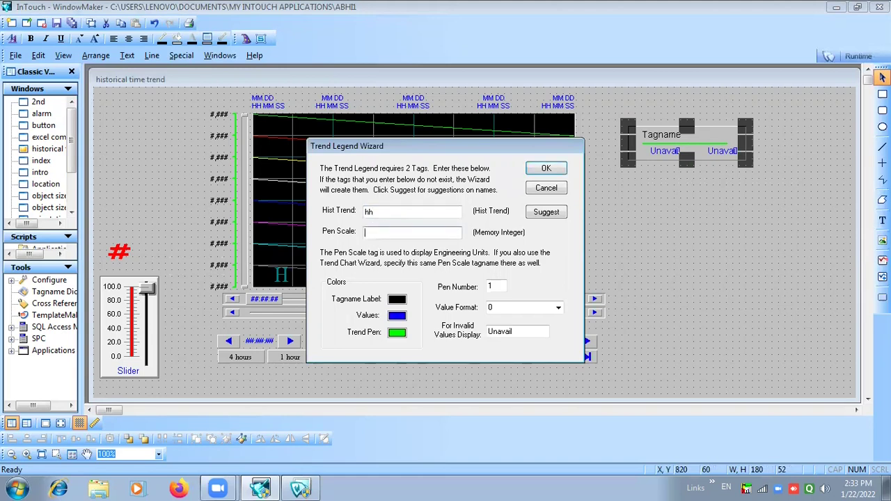
text(pp)
click(553, 169)
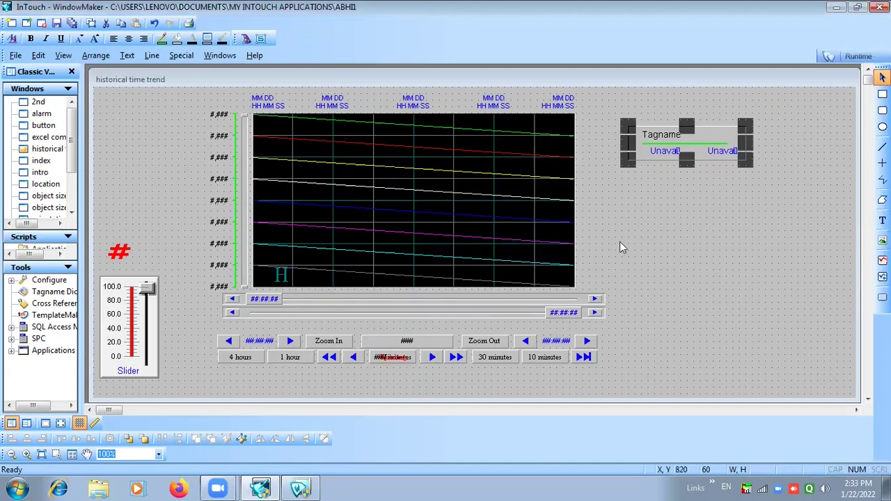
- Review the historical trend chart's value format, time format and pen settings
double_click(416, 227)
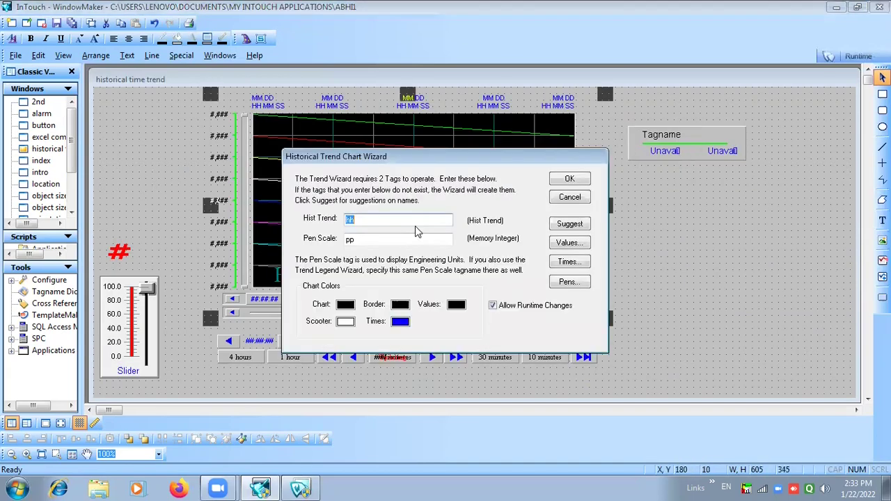
click(571, 197)
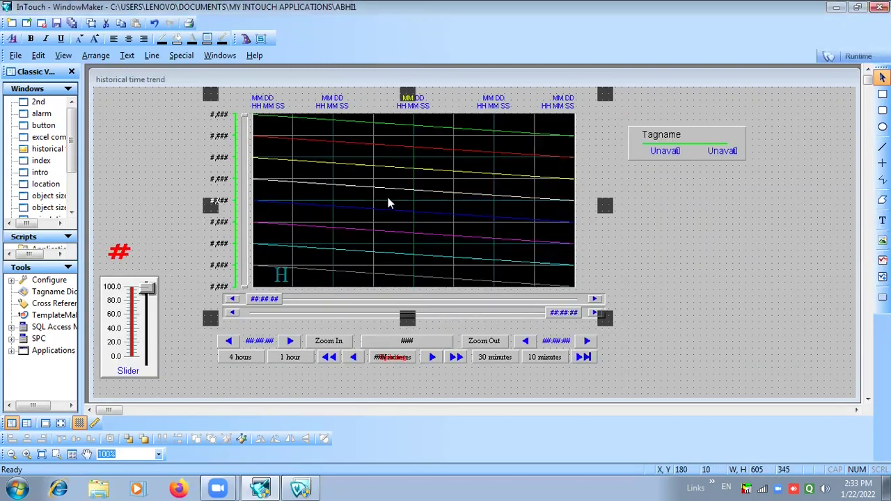
double_click(407, 189)
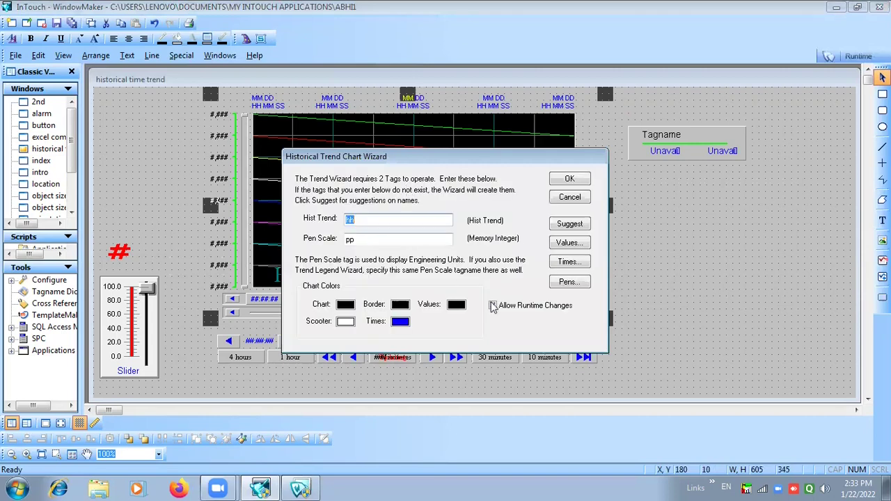
click(569, 243)
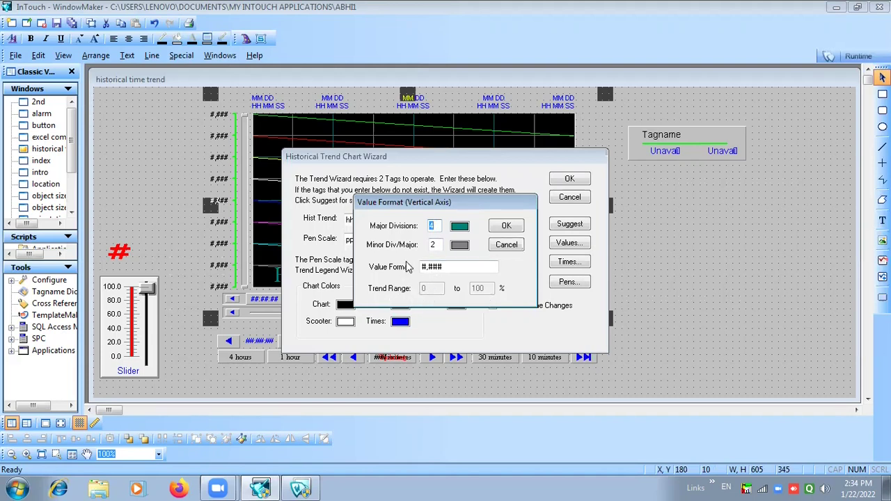
click(506, 227)
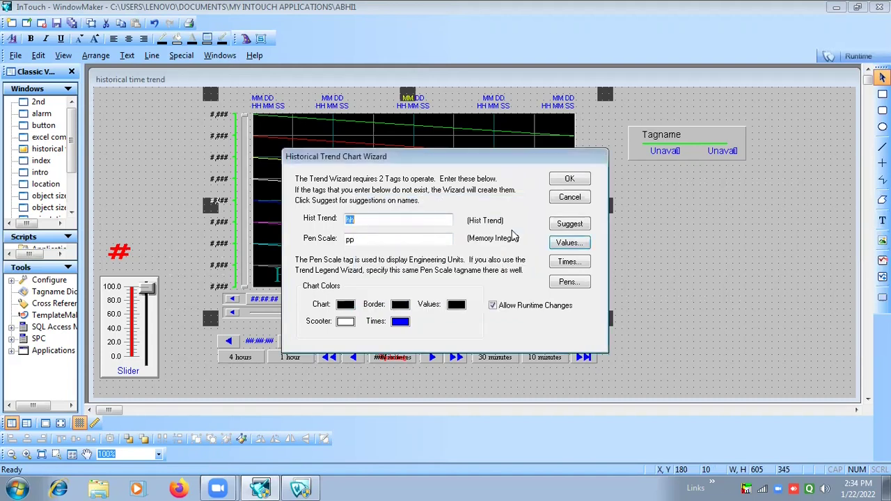
click(568, 262)
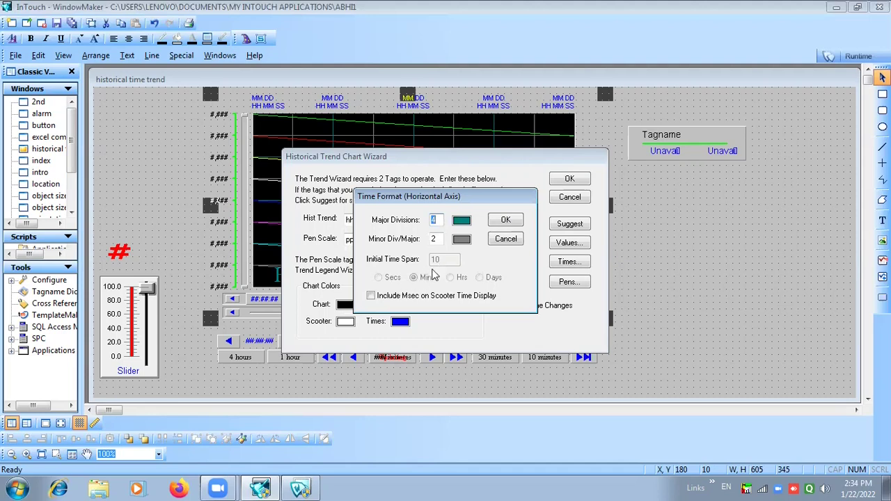
click(503, 221)
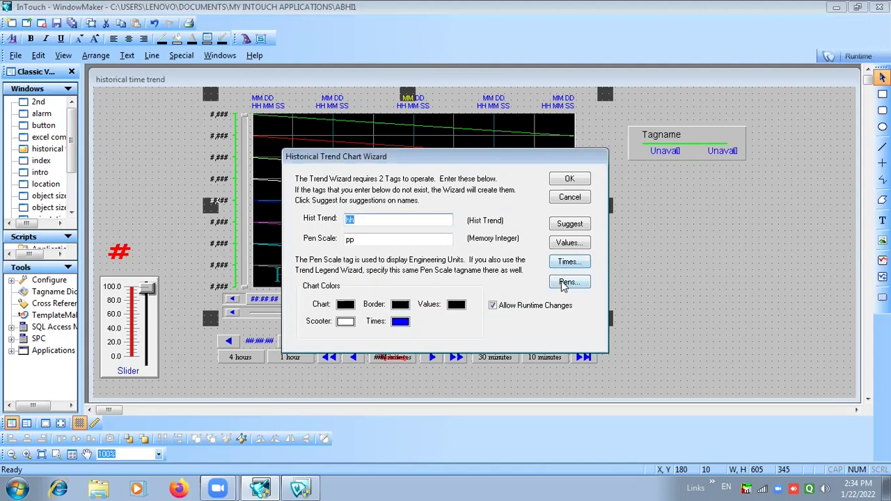
click(566, 280)
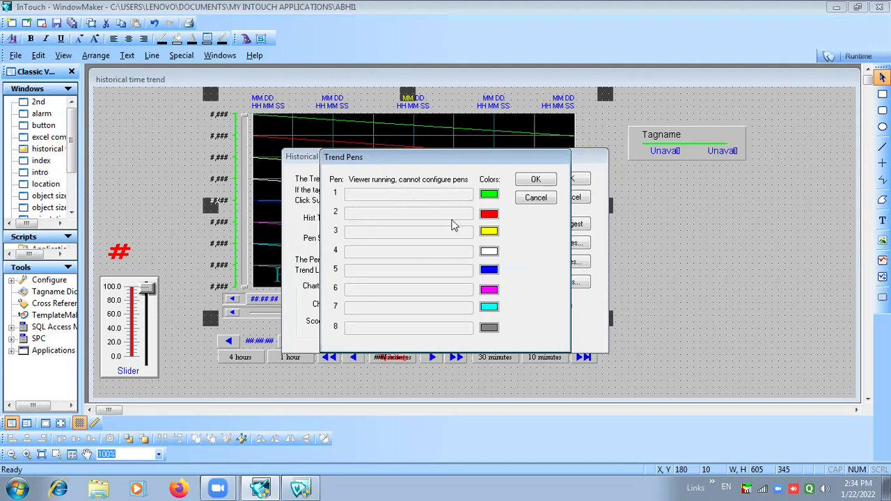
click(536, 198)
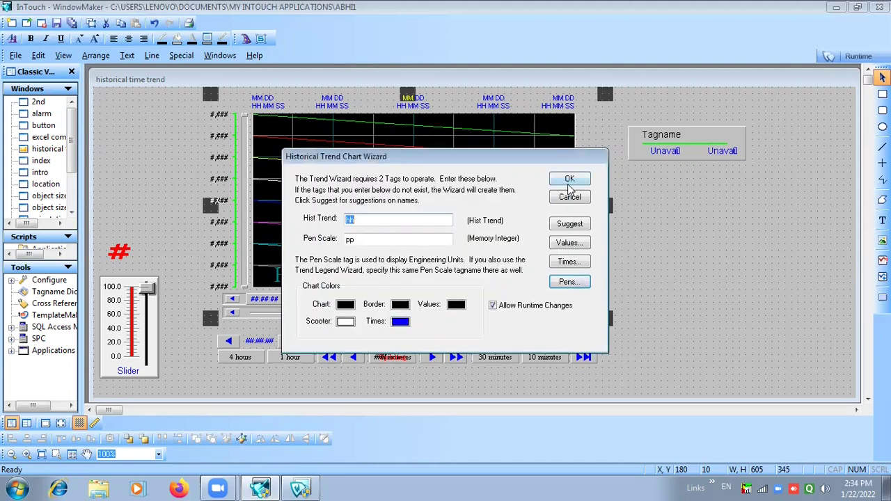
click(568, 184)
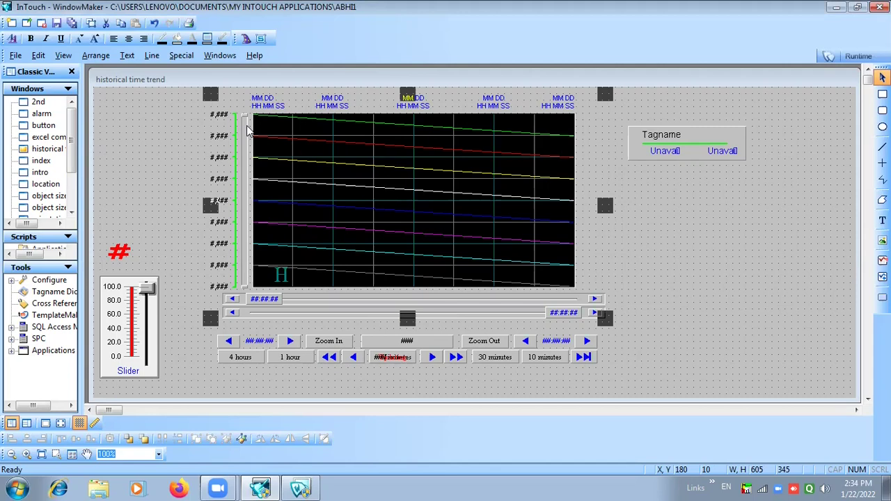
click(183, 57)
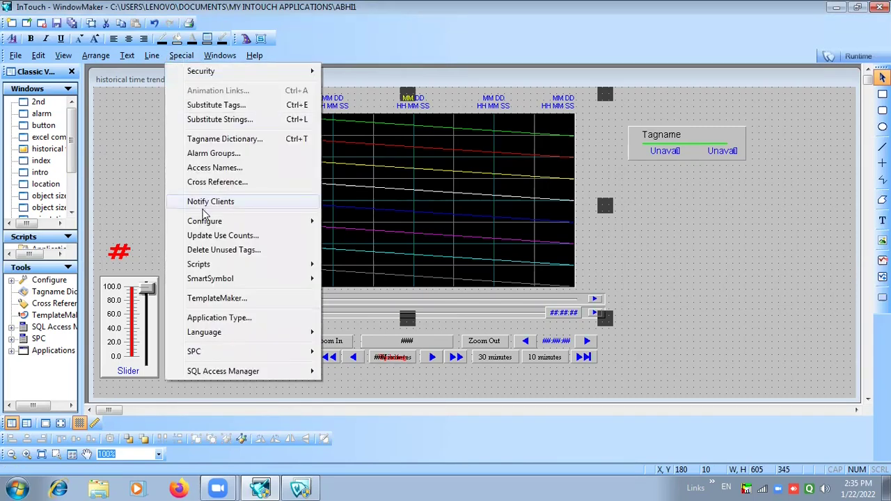
mouse_move(205, 221)
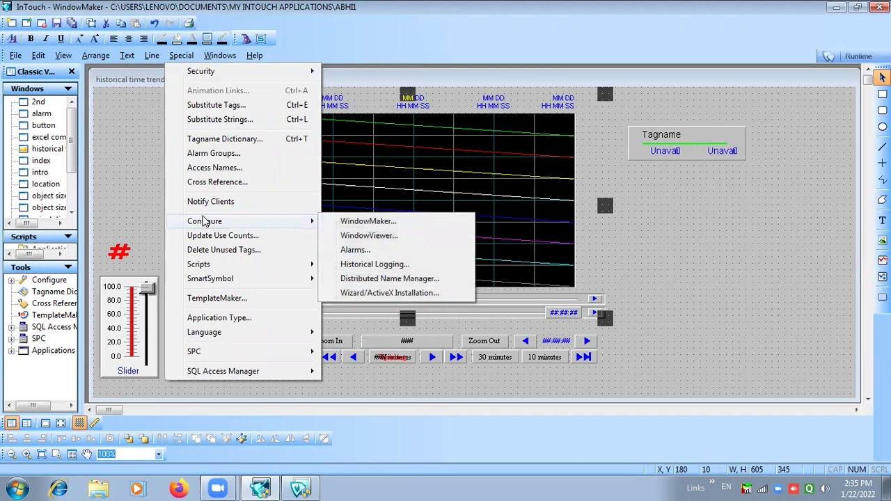
click(391, 268)
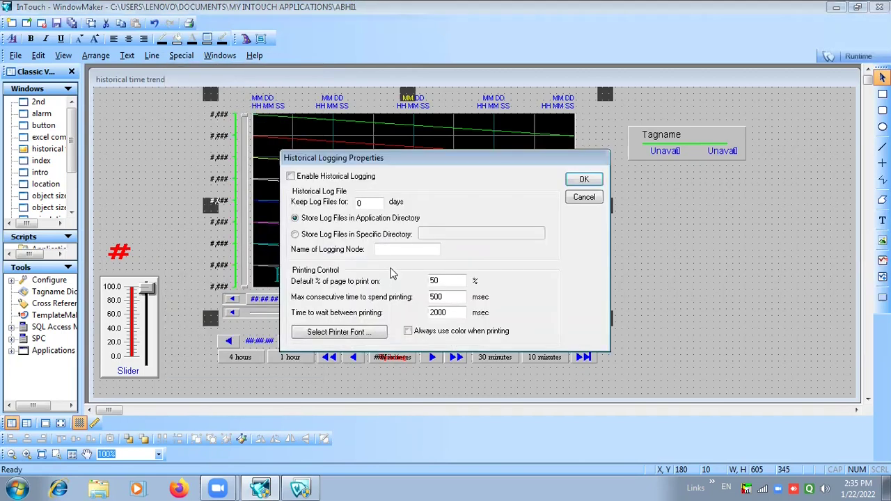
click(580, 196)
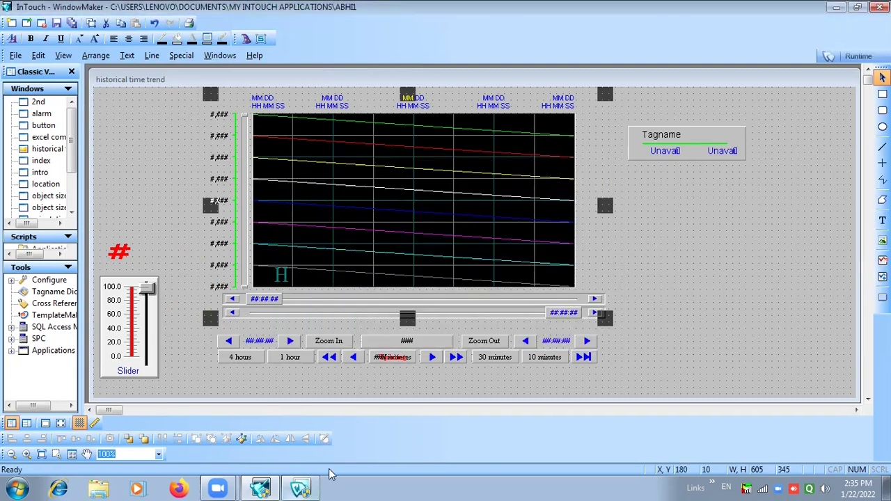
- Close the running WindowViewer session
mouse_move(310, 487)
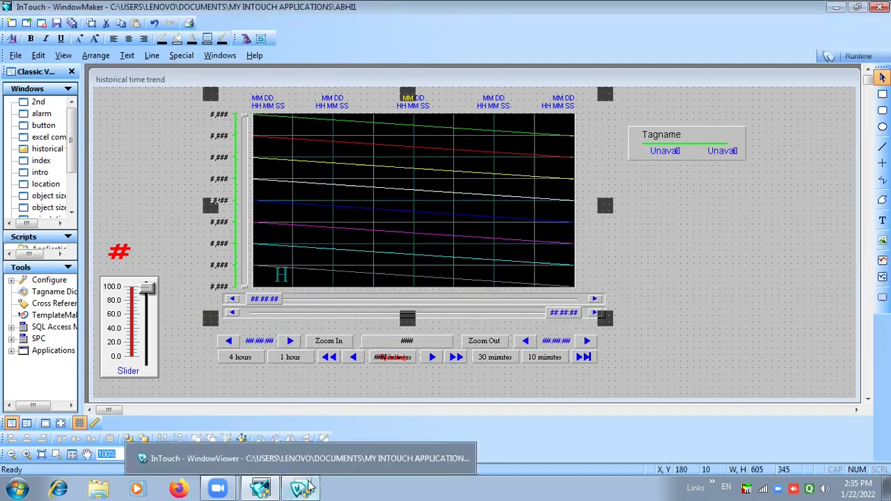
right_click(310, 488)
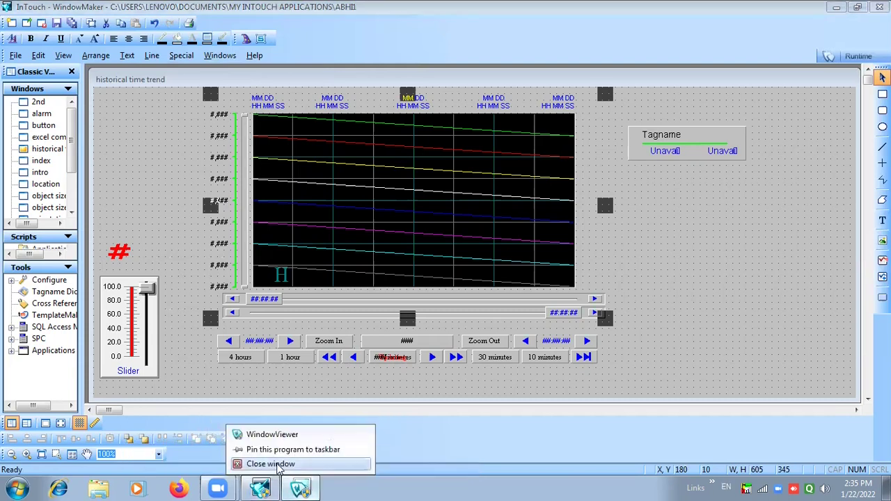
click(275, 464)
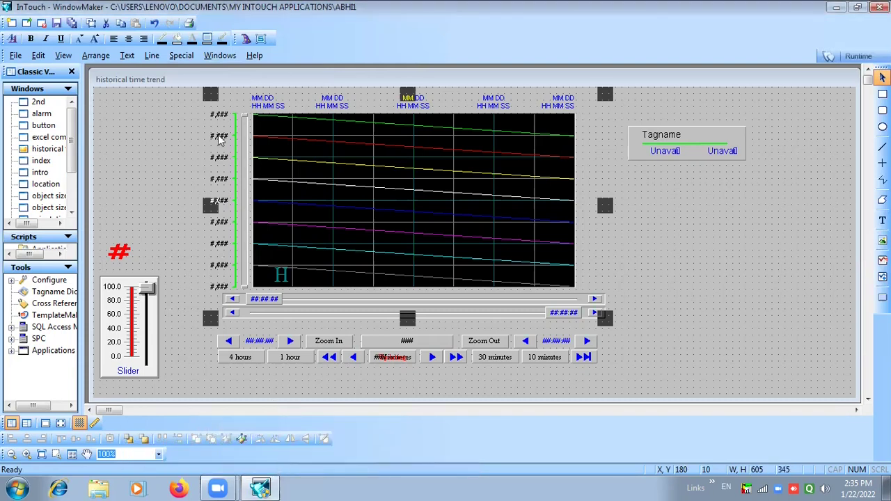
- Enable historical logging with log files kept for 30 days in the application directory and color always used when printing
click(177, 56)
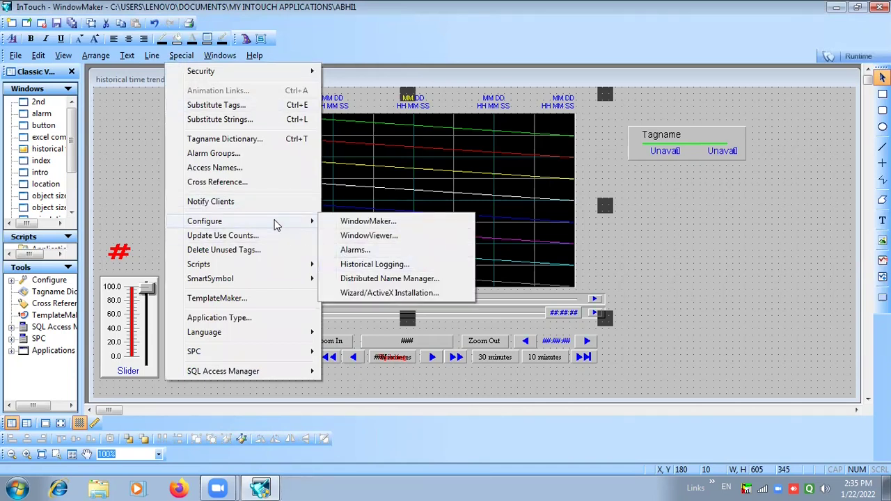
mouse_move(302, 221)
click(376, 266)
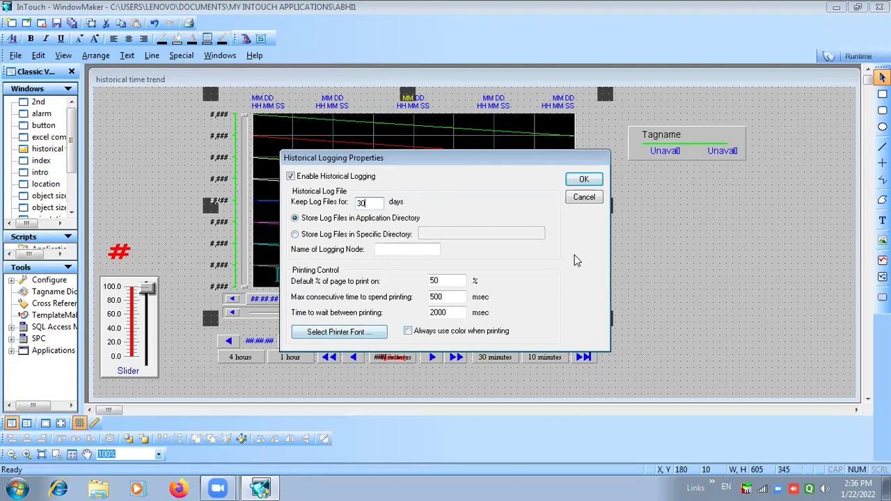
click(411, 333)
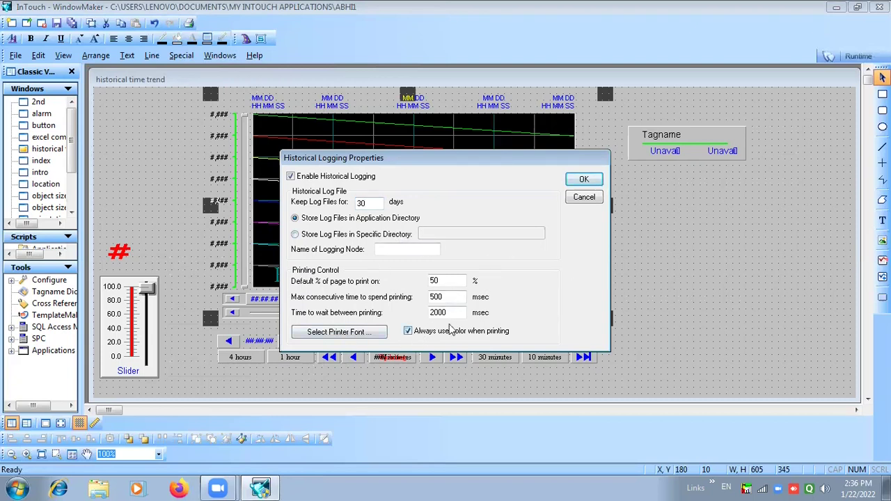
click(584, 181)
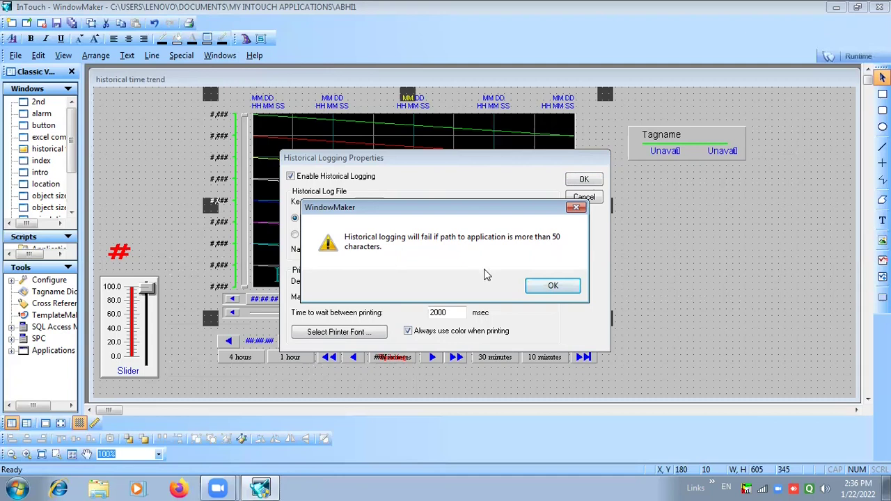
click(553, 286)
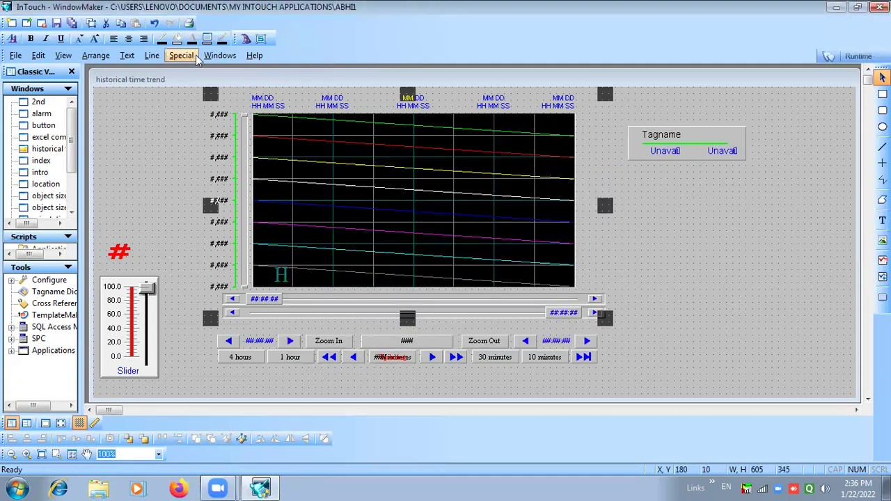
- Set the historical trend chart's initial time span to 10 seconds and review its vertical-axis value format
double_click(338, 231)
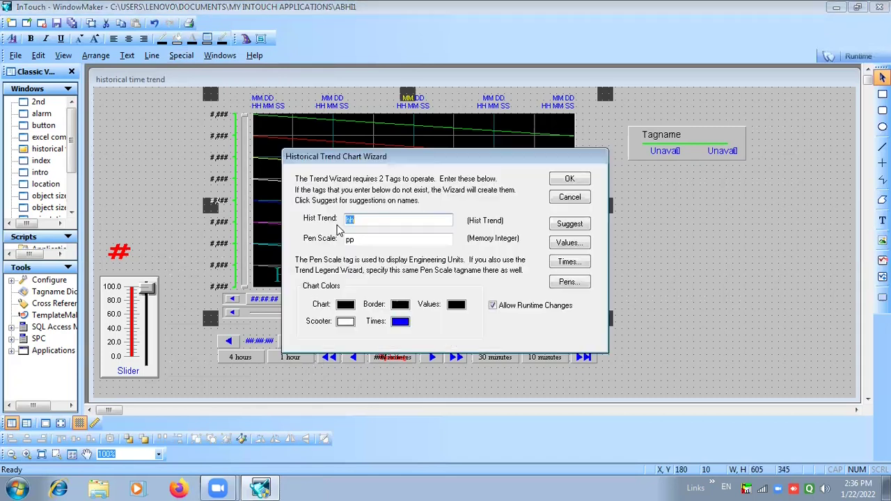
click(569, 263)
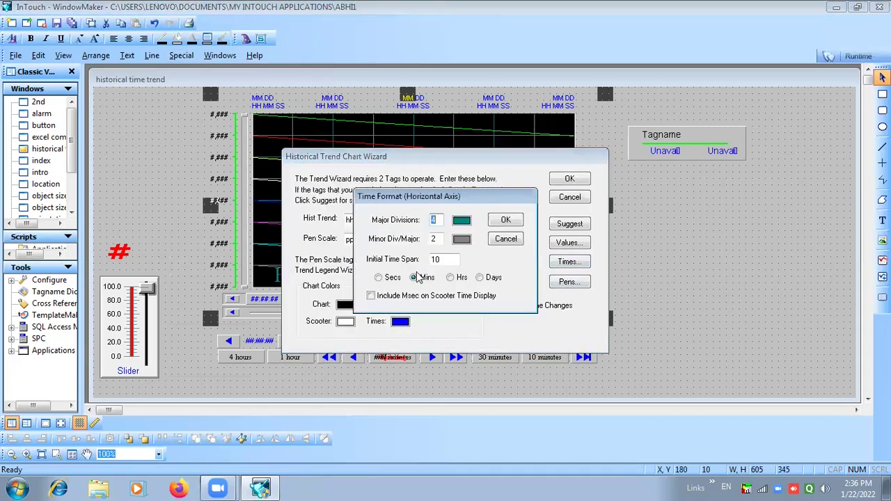
click(380, 278)
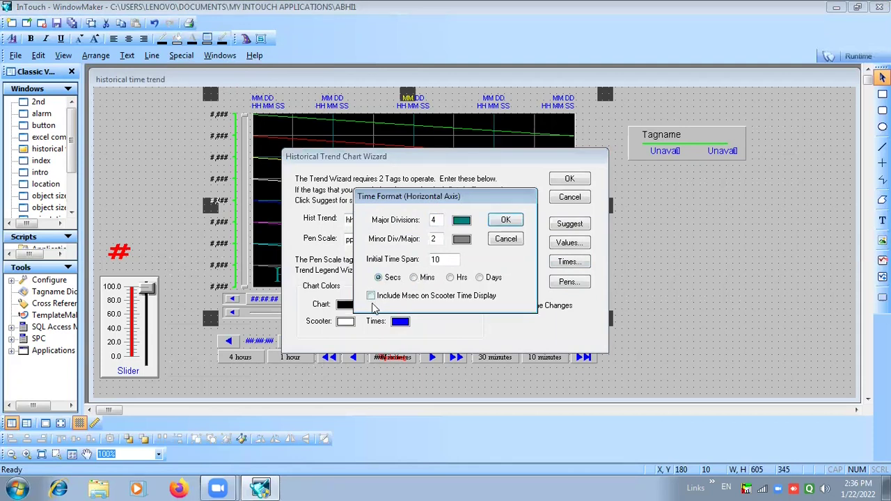
click(506, 220)
click(564, 243)
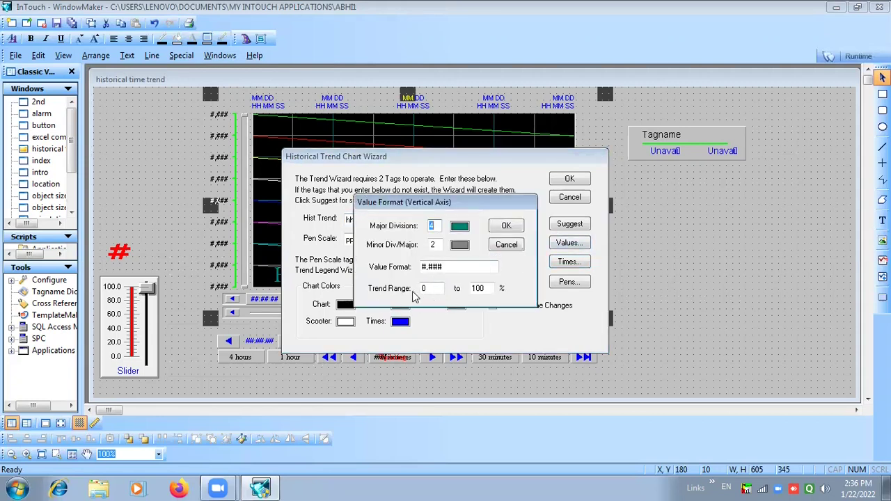
click(505, 226)
- Try to assign the tag a5 to pen 1 of the historical trend chart
click(567, 282)
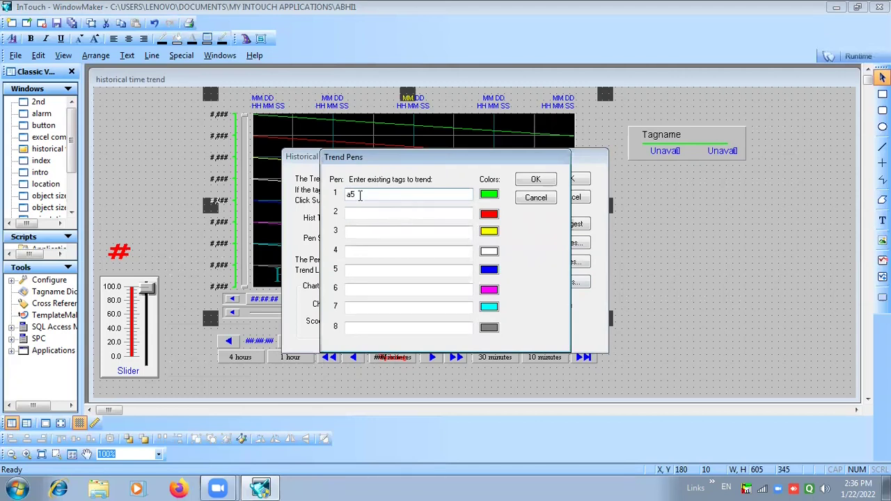
click(536, 179)
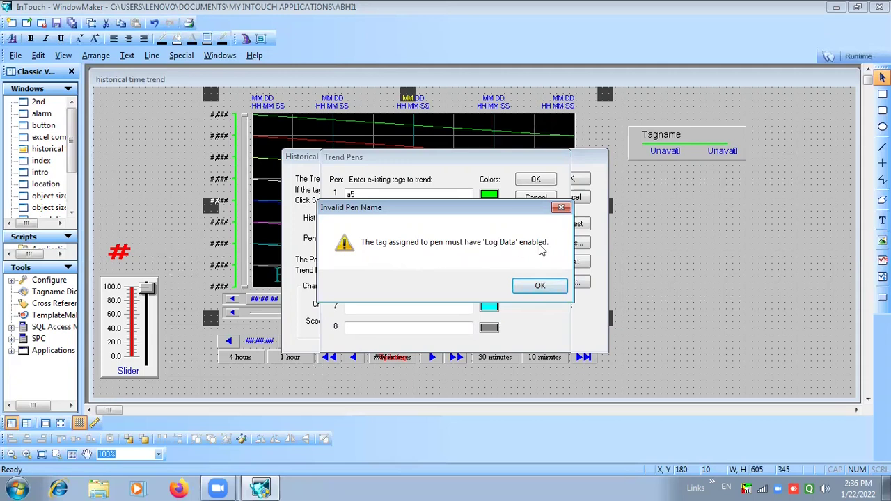
click(541, 286)
click(561, 208)
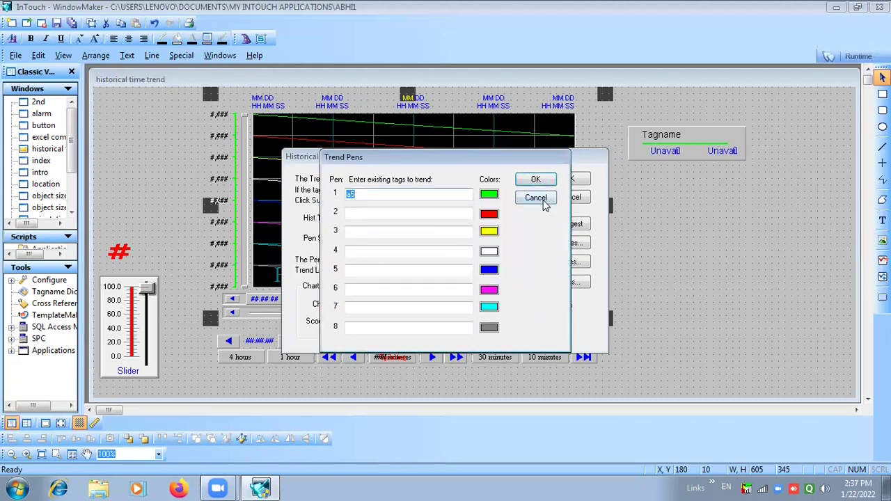
click(536, 198)
- Accept the chart settings and enable Log Data for the slider's tag a5 with a minimum of 0 and maximum of 100
click(573, 180)
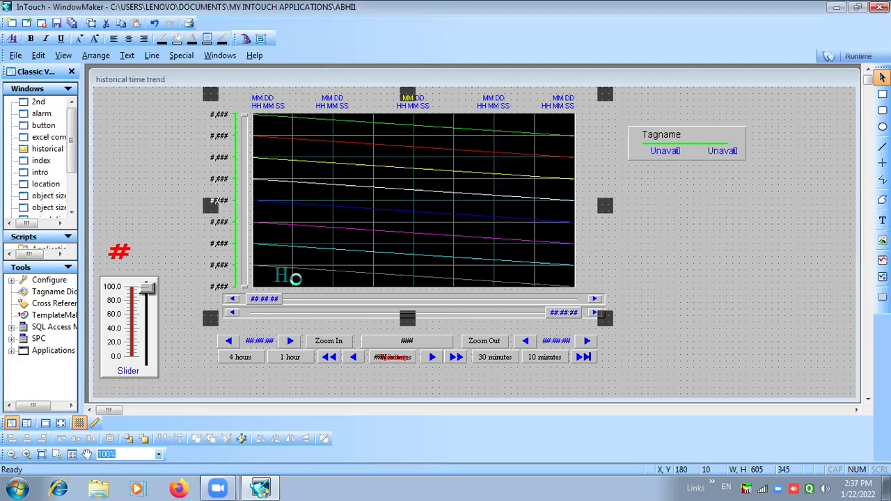
double_click(139, 320)
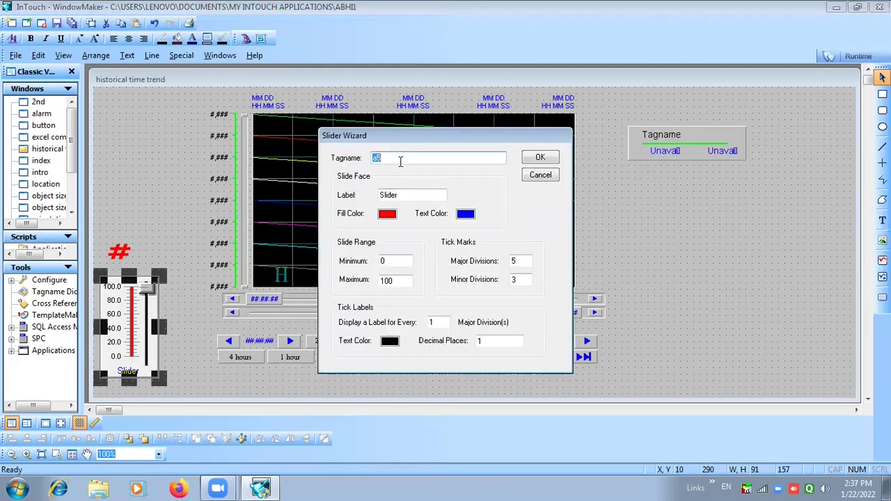
double_click(397, 157)
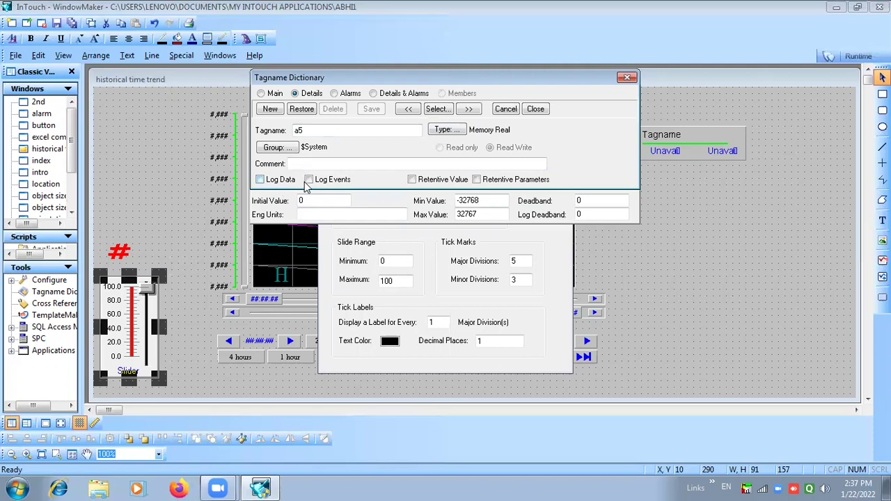
click(259, 180)
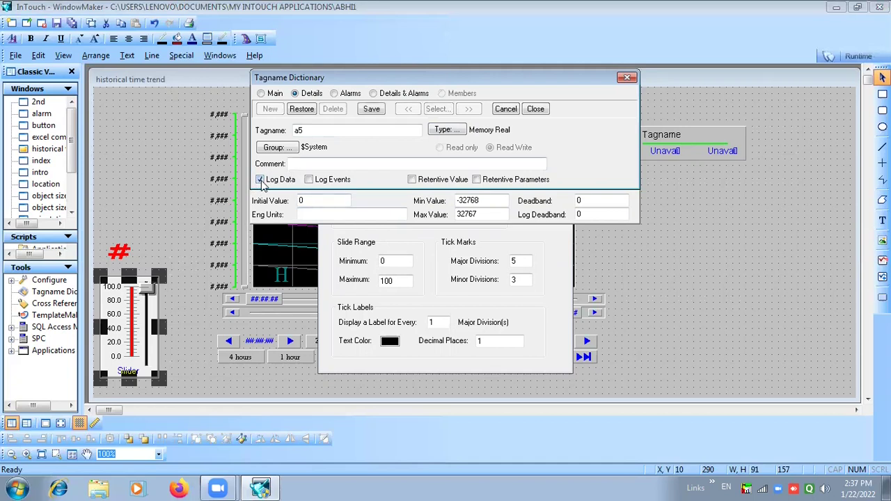
click(487, 200)
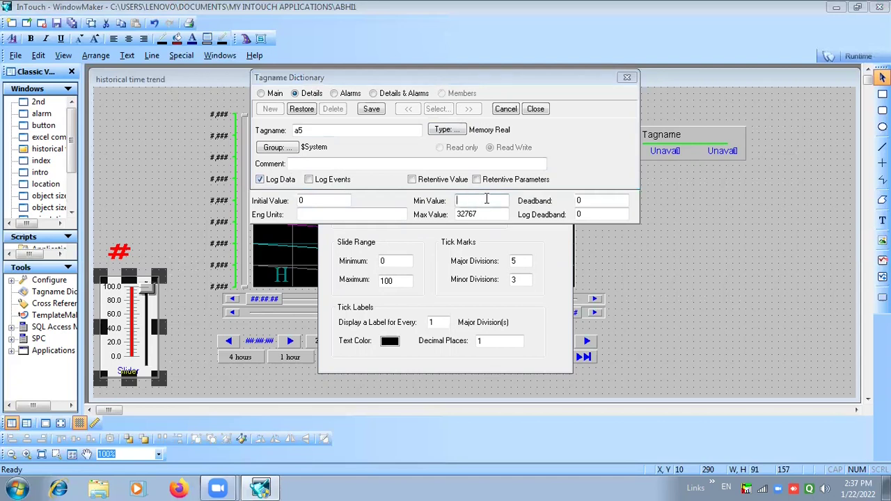
click(494, 214)
text(100)
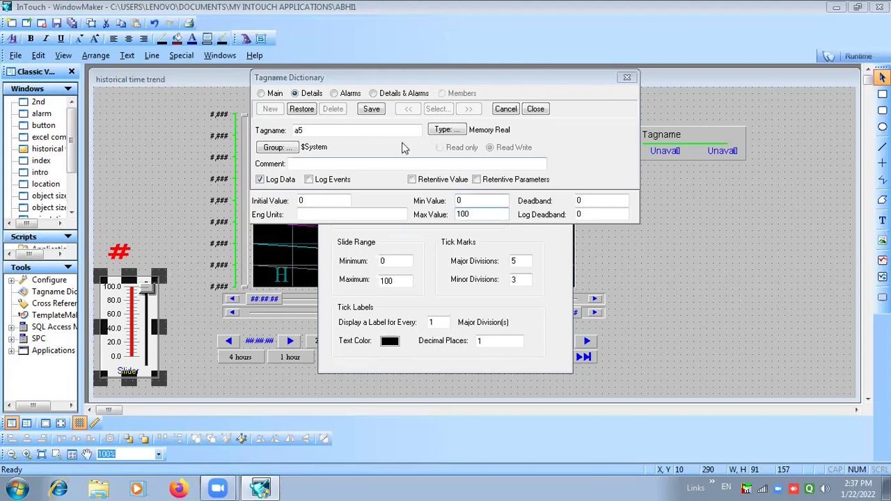
click(371, 109)
click(535, 109)
click(536, 157)
- Assign the tag a5 to pen 1 of the historical trend chart
double_click(367, 180)
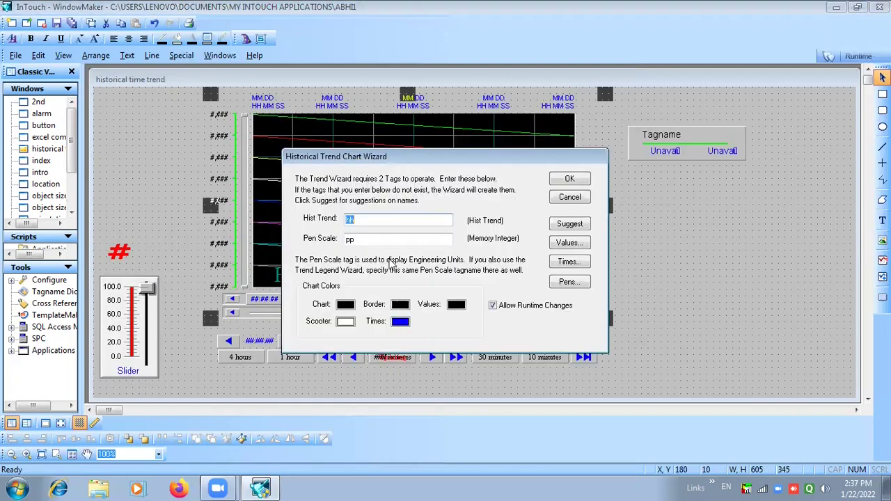
click(569, 282)
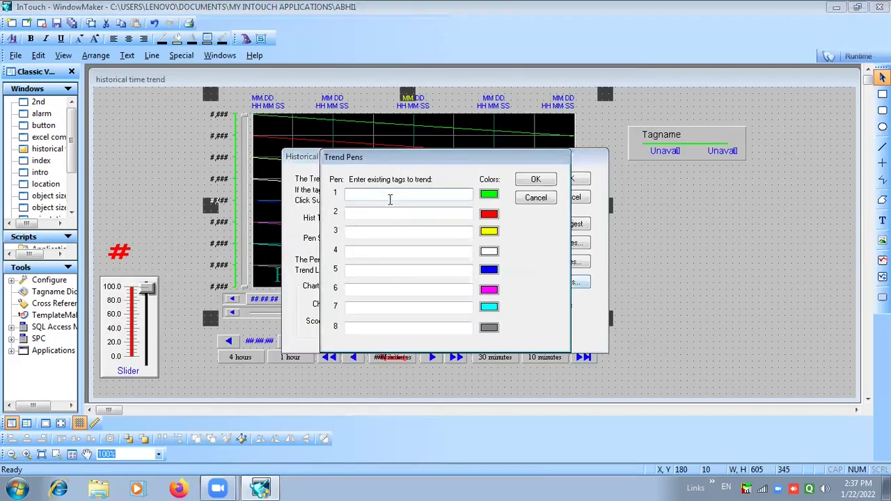
text(a5)
click(531, 180)
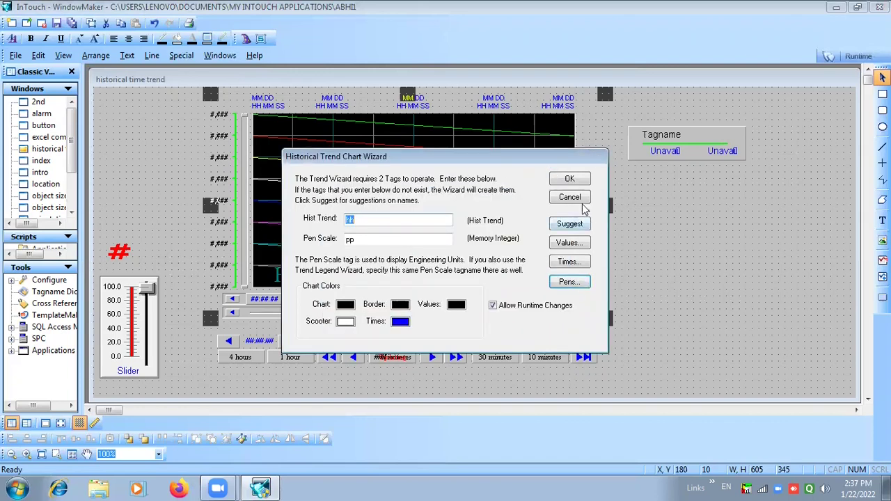
click(571, 179)
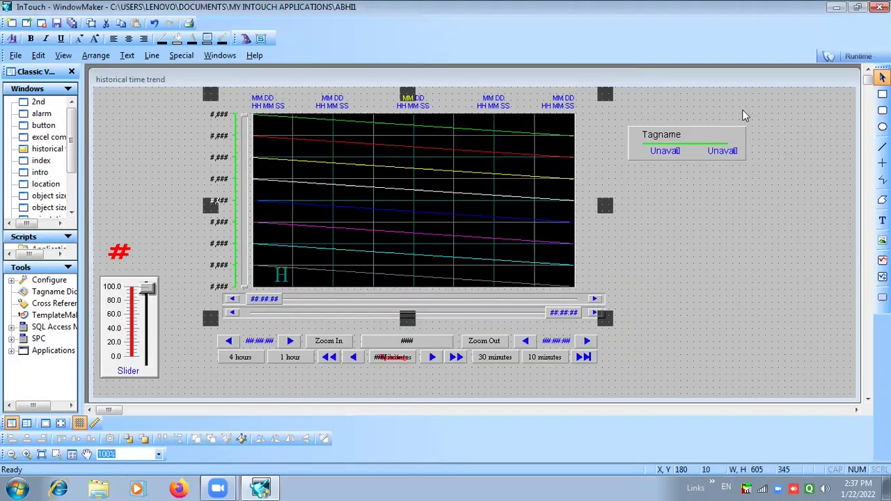
- Launch the window in WindowViewer in demo mode and clear the EXCEL.EXE start prompt
click(839, 62)
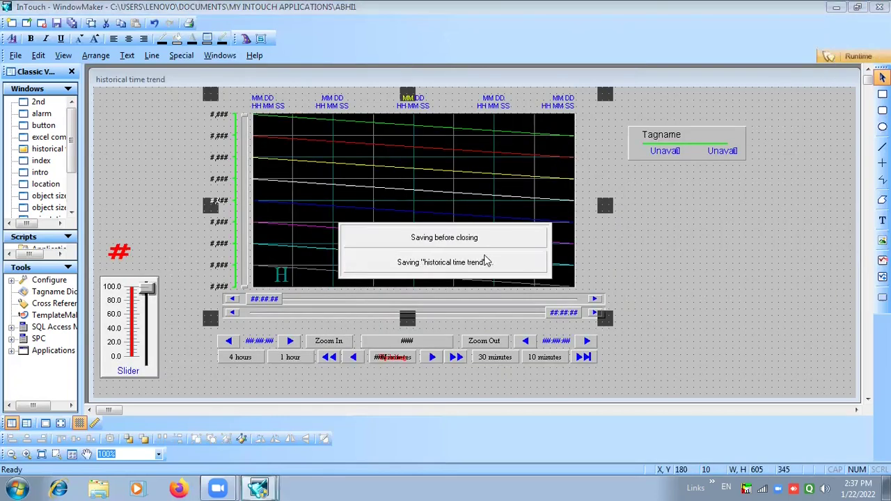
click(564, 293)
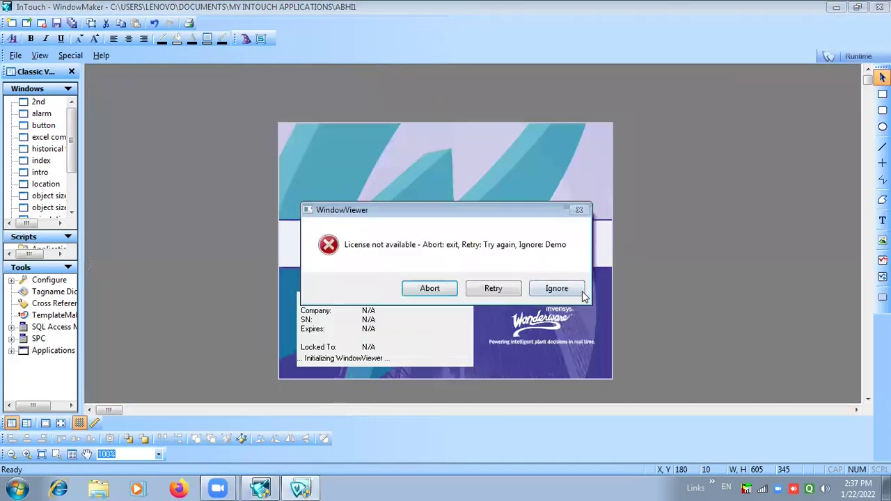
click(559, 289)
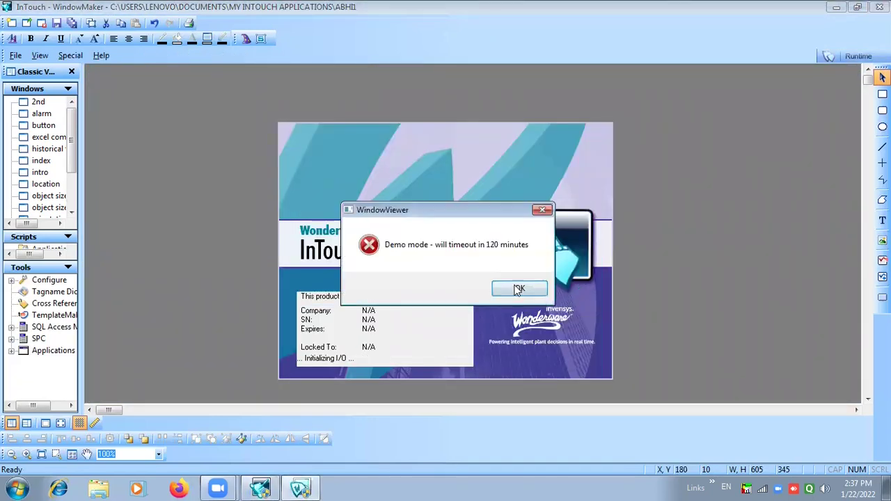
click(515, 287)
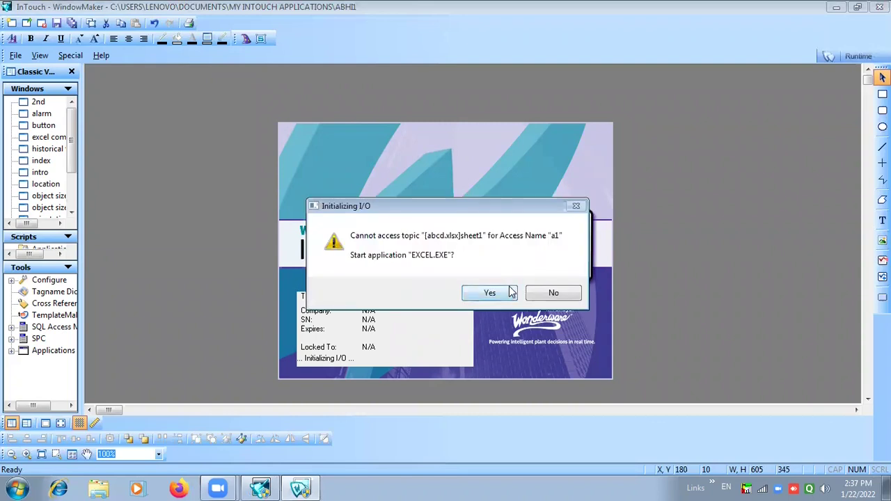
click(506, 294)
click(566, 292)
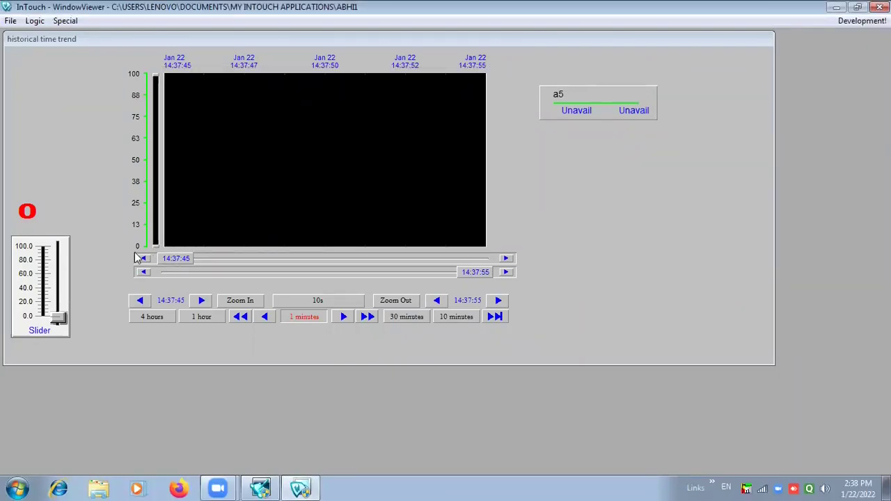
- Set the slider to 61 and move the trend chart's start-time scooter just past the middle of the chart
drag(58, 318, 59, 273)
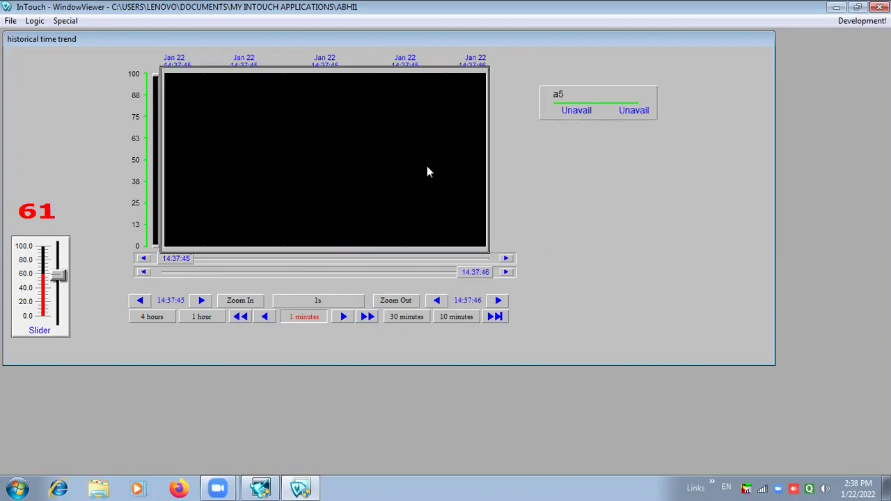
drag(175, 263, 798, 48)
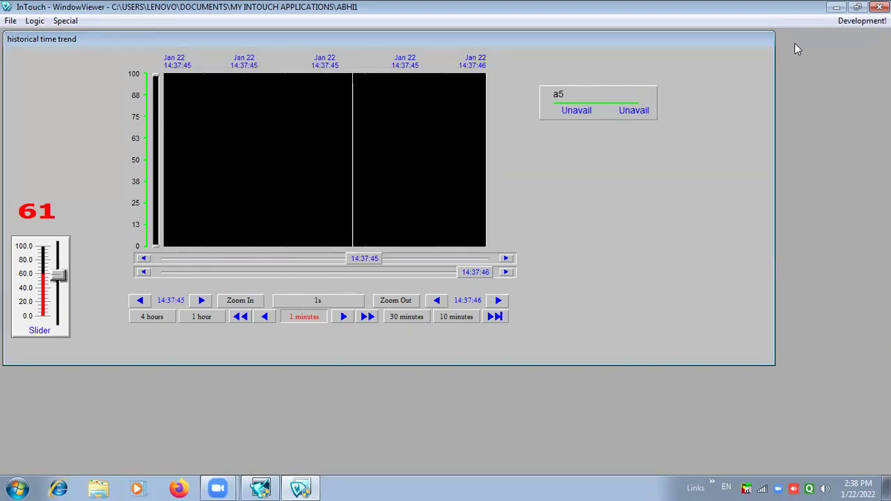
- Return to WindowMaker and turn off Allow Runtime Changes for the historical trend chart
click(867, 21)
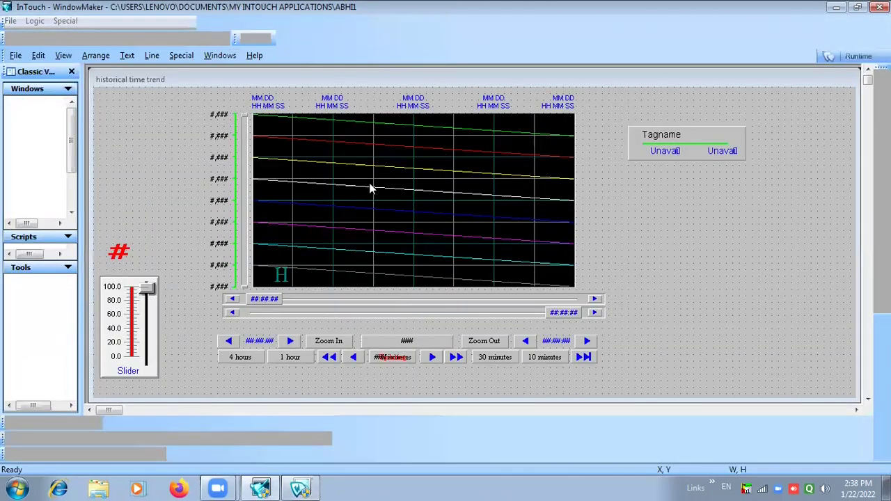
double_click(394, 190)
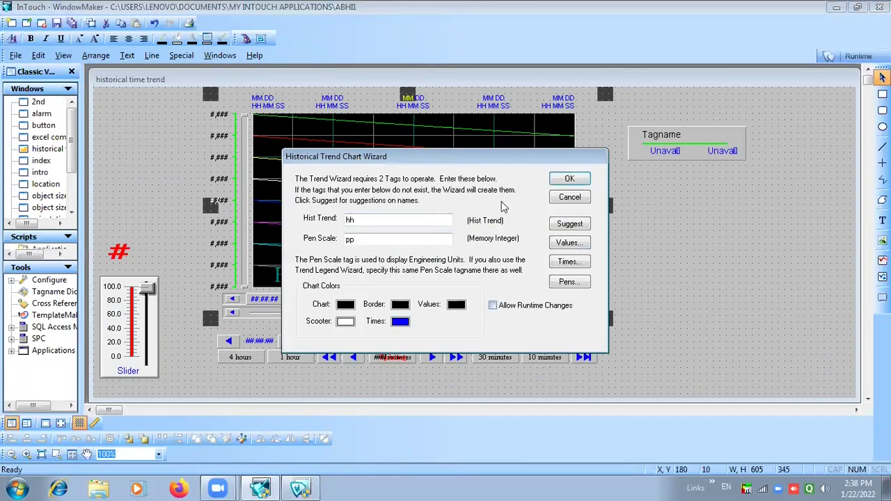
click(570, 179)
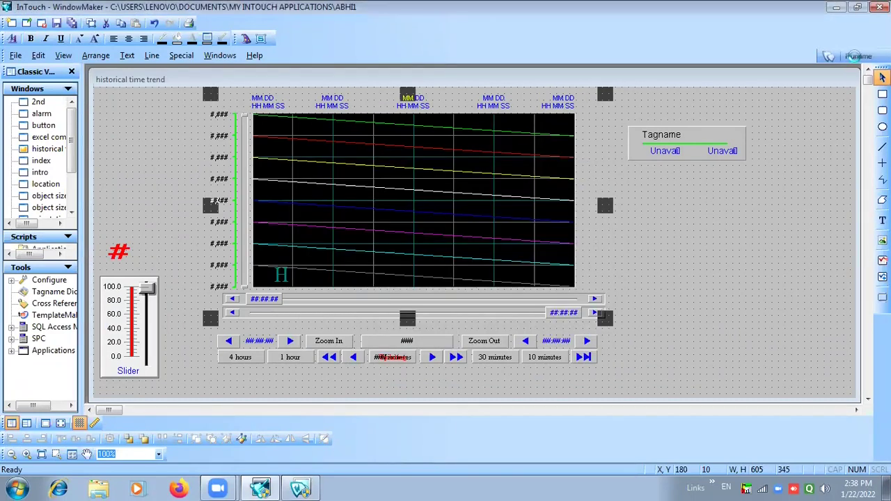
- Switch to WindowViewer, set the slider to 60 and advance the trend chart's end time by 1 minute
click(846, 58)
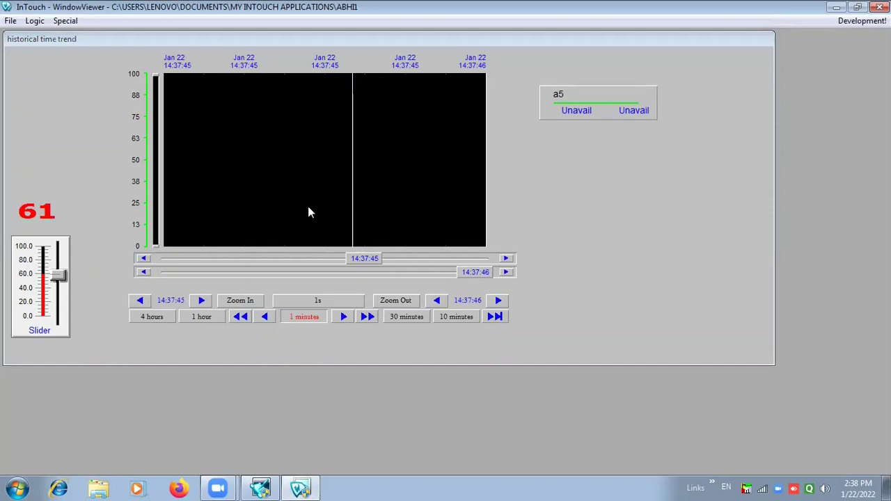
mouse_move(59, 275)
mouse_down()
mouse_move(59, 305)
mouse_move(51, 268)
mouse_move(59, 276)
mouse_up()
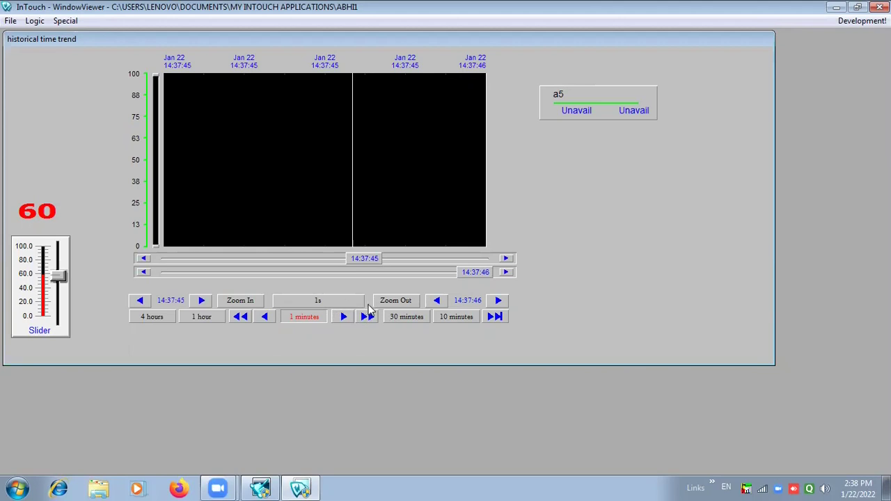
click(497, 300)
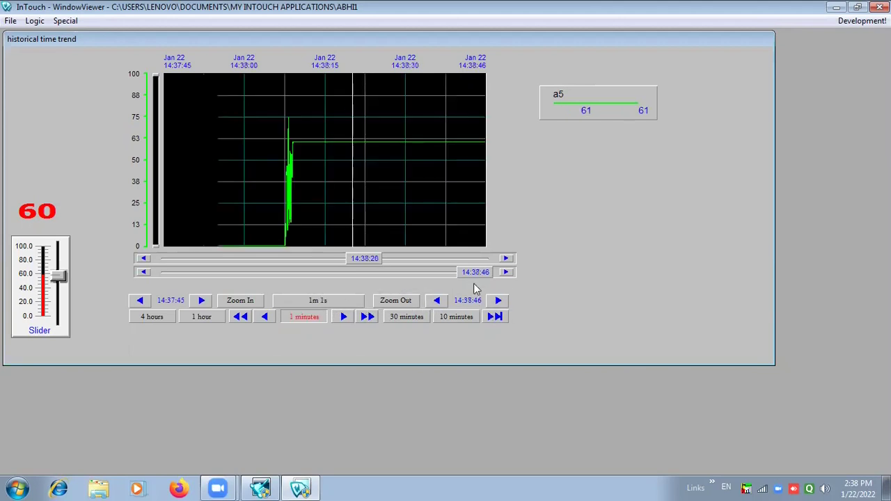
- Return to WindowMaker and close the WindowViewer instance that is still running
click(858, 20)
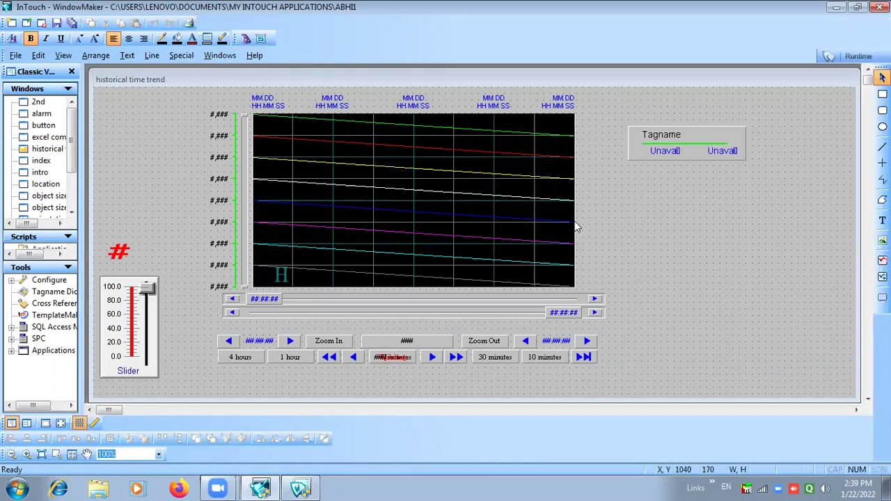
right_click(302, 486)
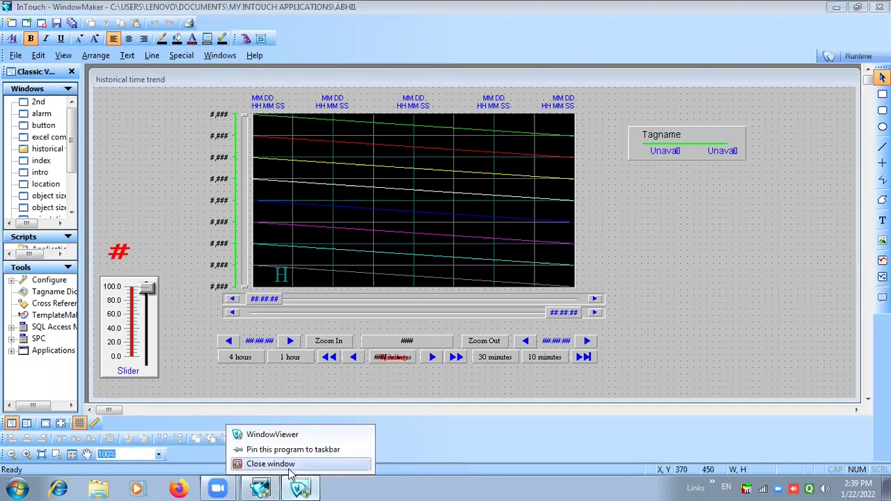
click(272, 464)
- Relaunch the window in WindowViewer, accepting demo mode without the license file and clearing the EXCEL.EXE start prompts
click(828, 57)
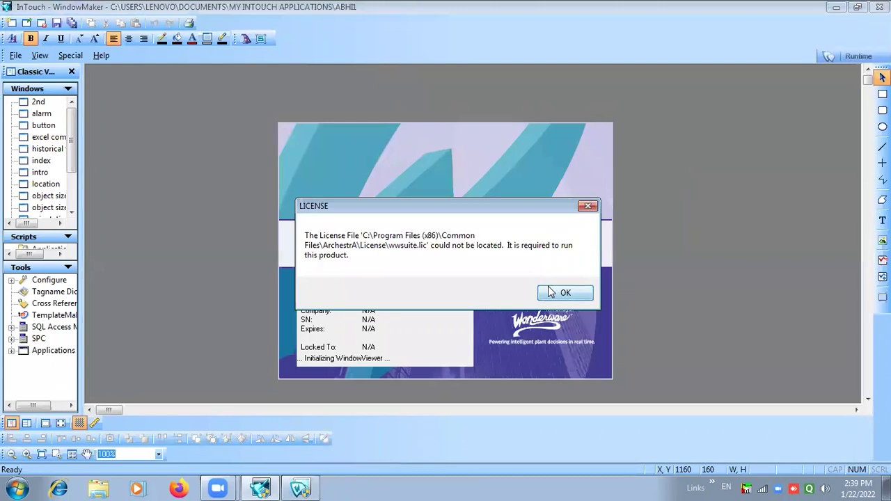
click(561, 292)
click(557, 286)
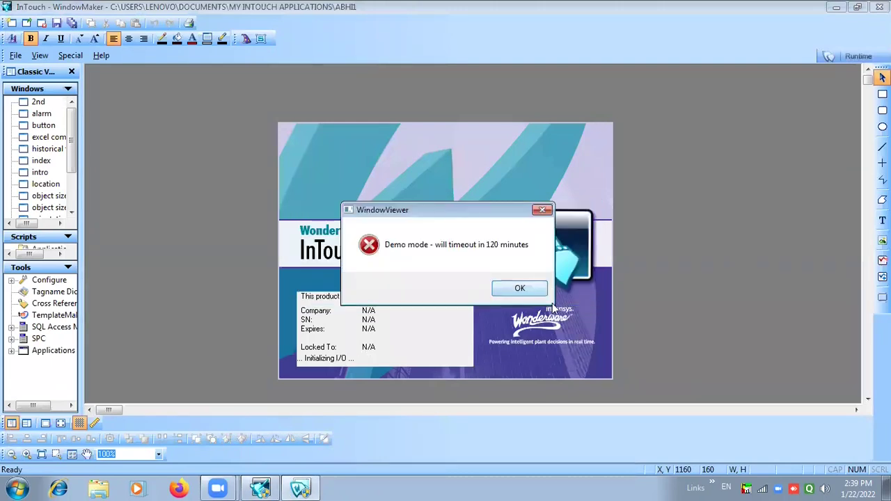
click(538, 294)
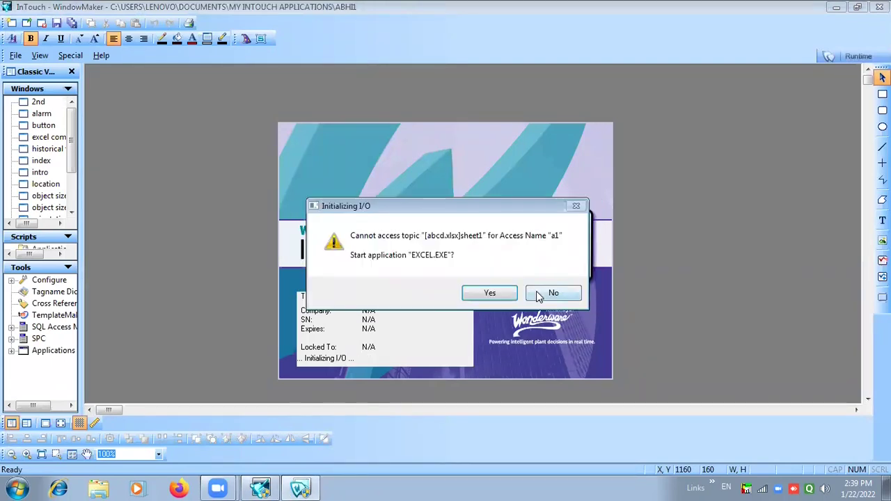
click(492, 298)
click(564, 291)
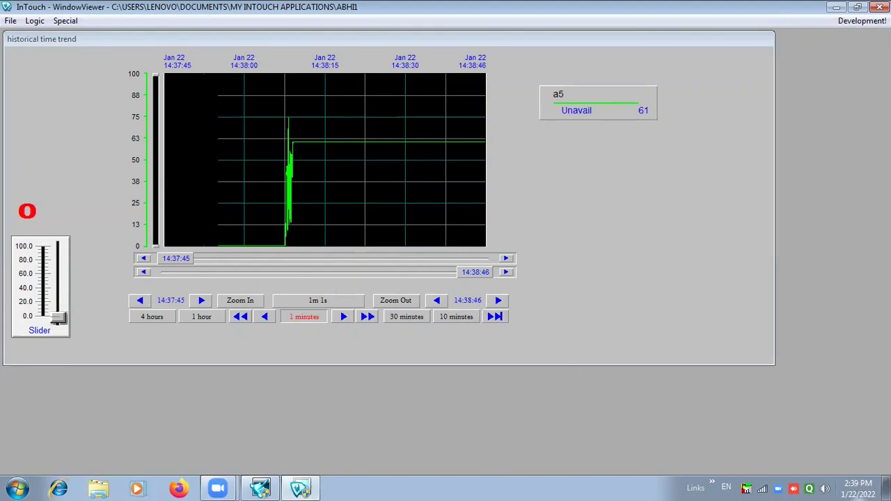
- Advance the trend chart's end time to 14:39:46 and move its two scooters to 14:38:41 and 14:39:06
click(437, 300)
click(395, 300)
click(498, 301)
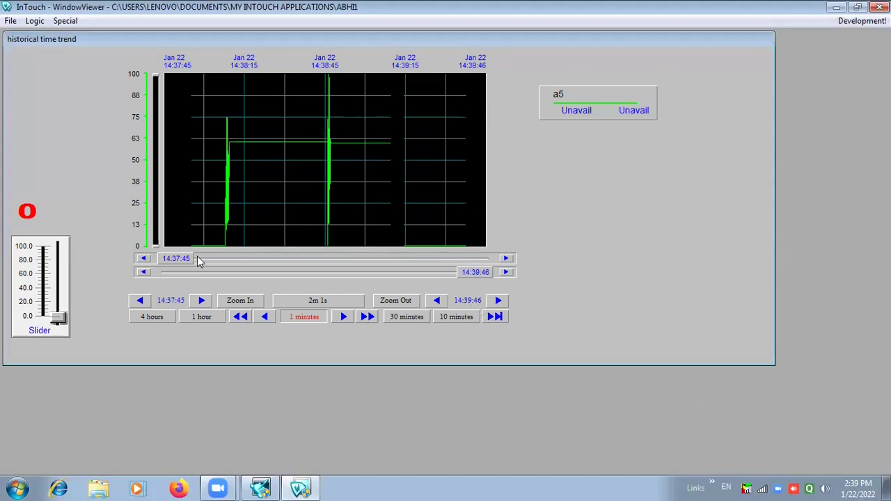
drag(161, 251, 303, 246)
drag(474, 272, 388, 269)
- Set the slider to 29 and then 45, and move the trend chart's scooters to 14:38:46 and 14:39:05
drag(58, 318, 74, 298)
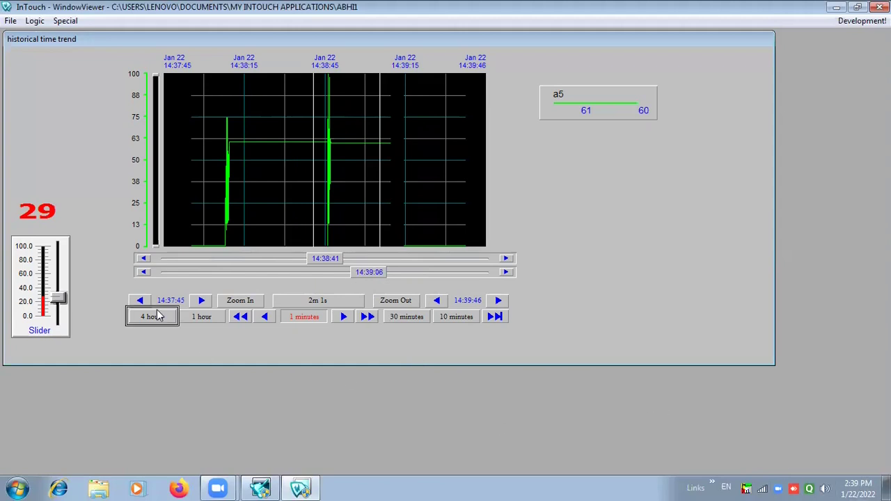
drag(58, 305, 60, 287)
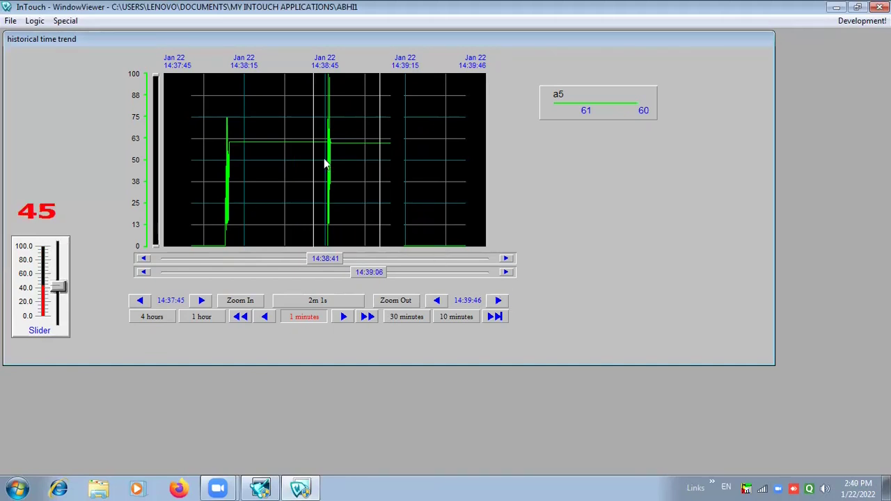
mouse_move(309, 254)
mouse_down()
mouse_move(321, 249)
mouse_move(318, 255)
mouse_up()
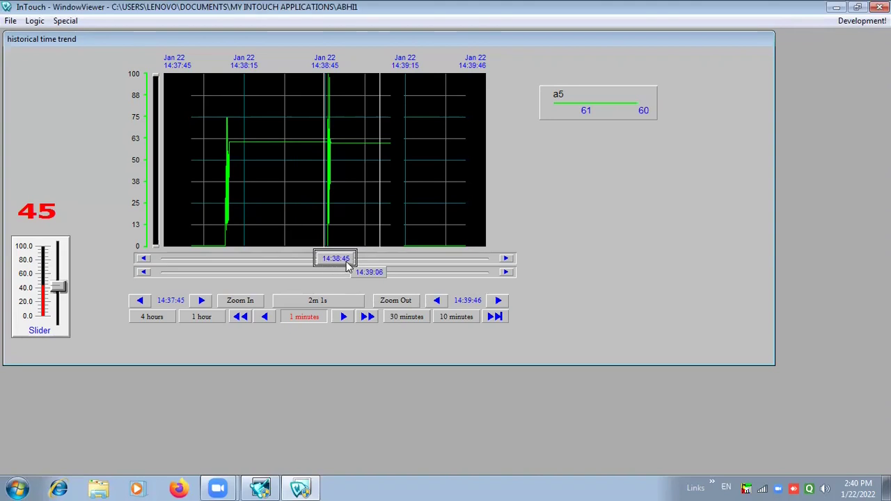
drag(339, 259, 321, 258)
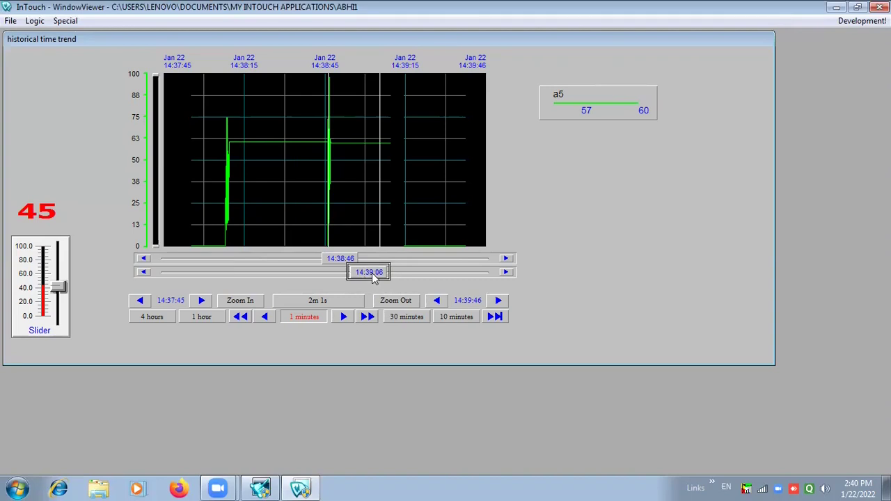
drag(379, 276, 398, 271)
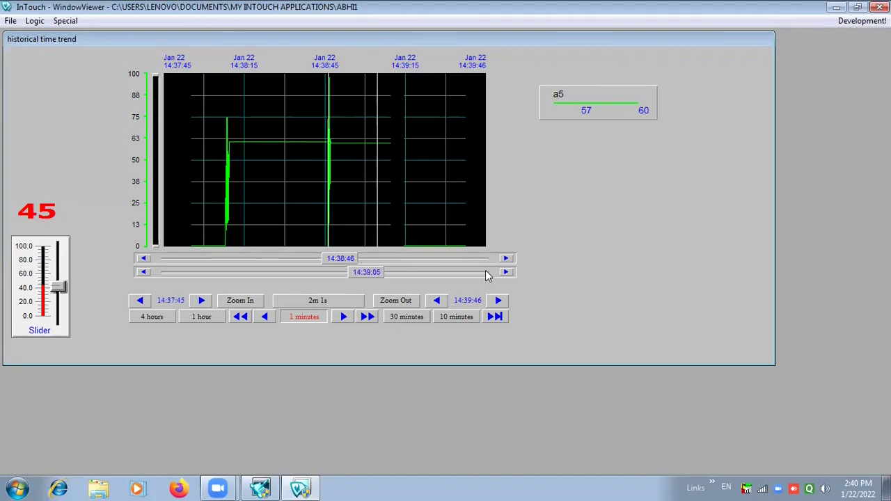
- Advance the trend chart's end time to 14:40:46 and move its scooters to 14:39:58 and 14:40:25
click(504, 305)
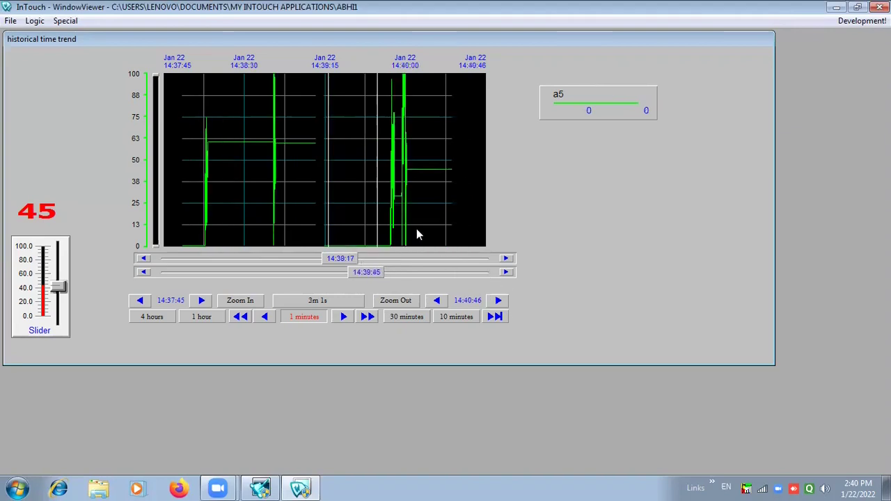
drag(369, 272, 468, 272)
drag(338, 258, 371, 271)
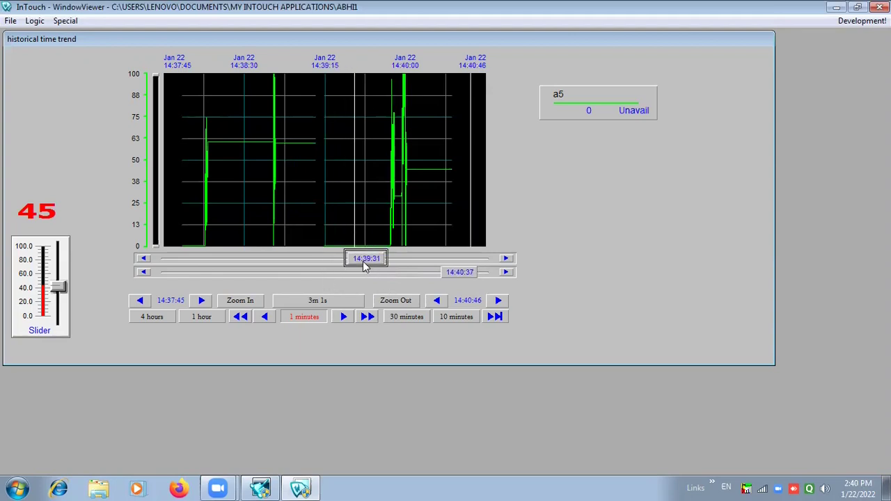
click(58, 289)
click(570, 108)
click(356, 260)
drag(356, 260, 382, 258)
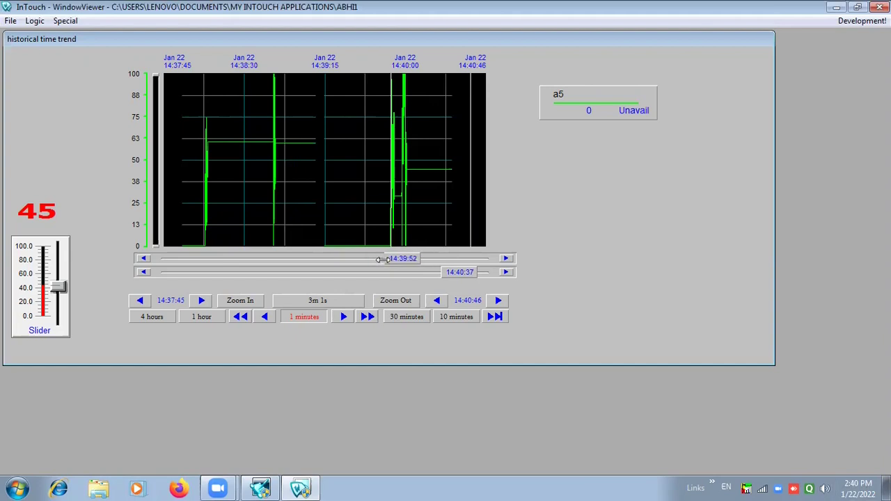
drag(388, 264, 397, 251)
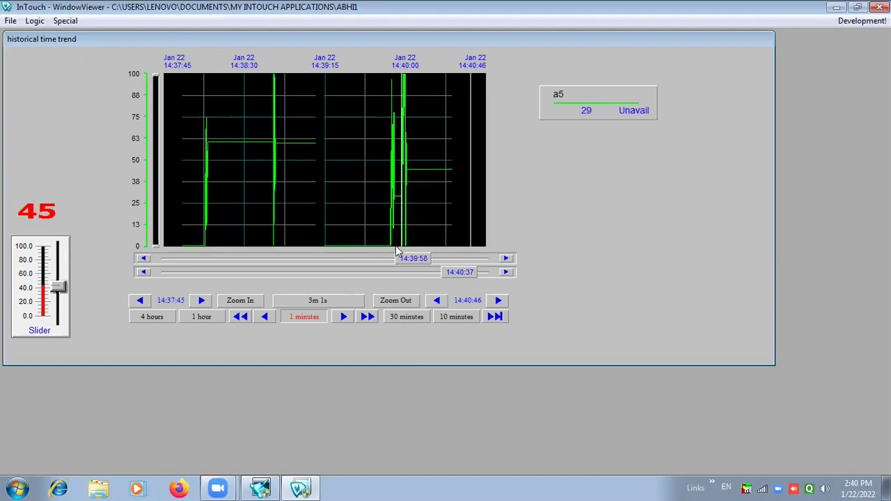
drag(459, 275, 457, 272)
click(428, 275)
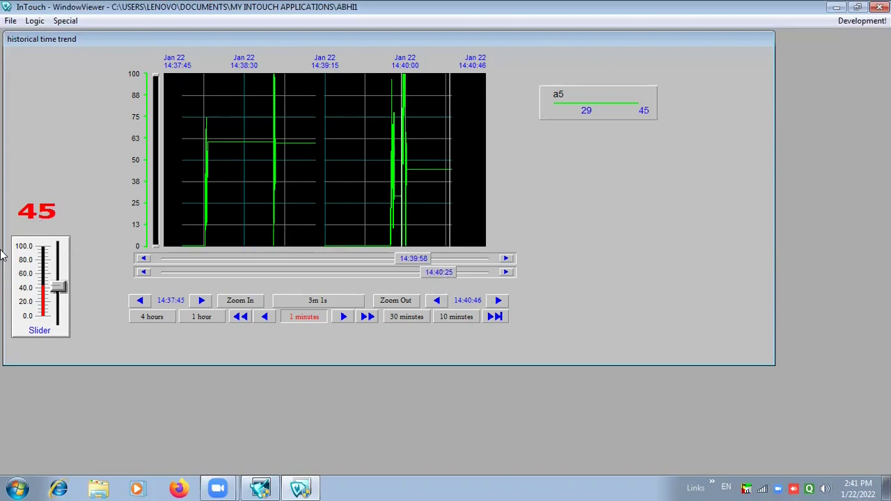
- Advance the trend chart's end time minute by minute to 14:42:46 and move the start-time scooter to 14:41:15
click(498, 301)
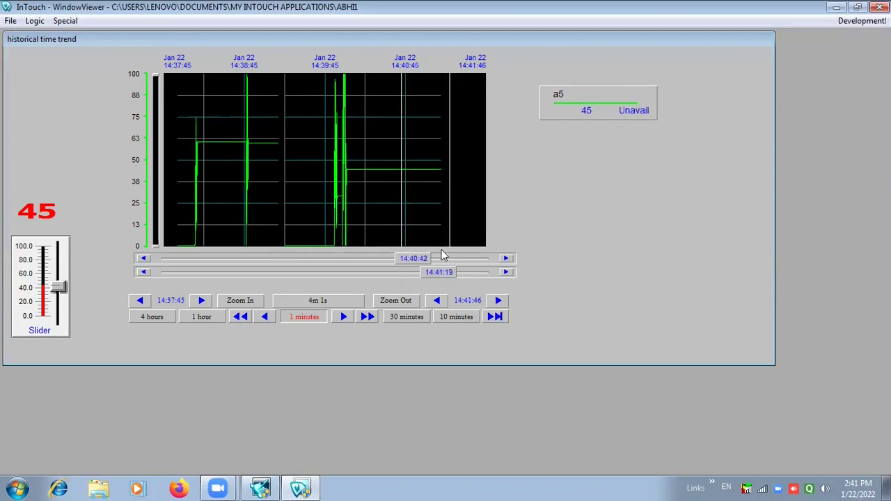
drag(416, 263, 441, 272)
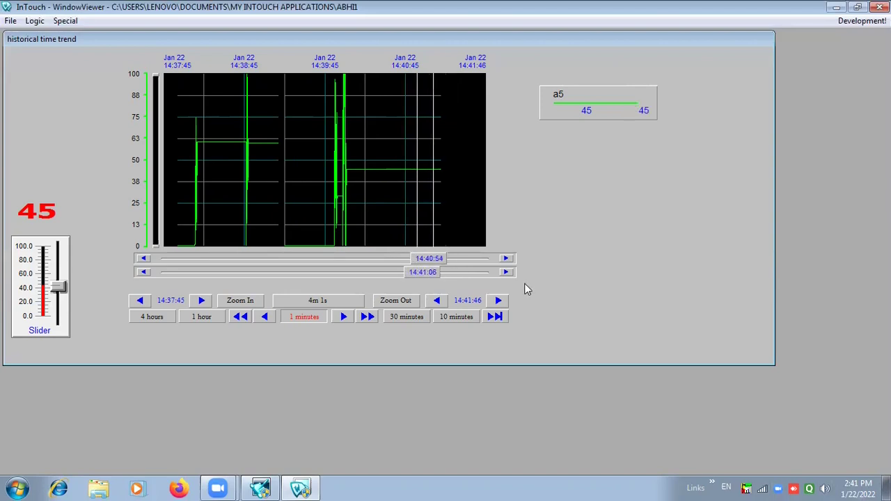
click(501, 303)
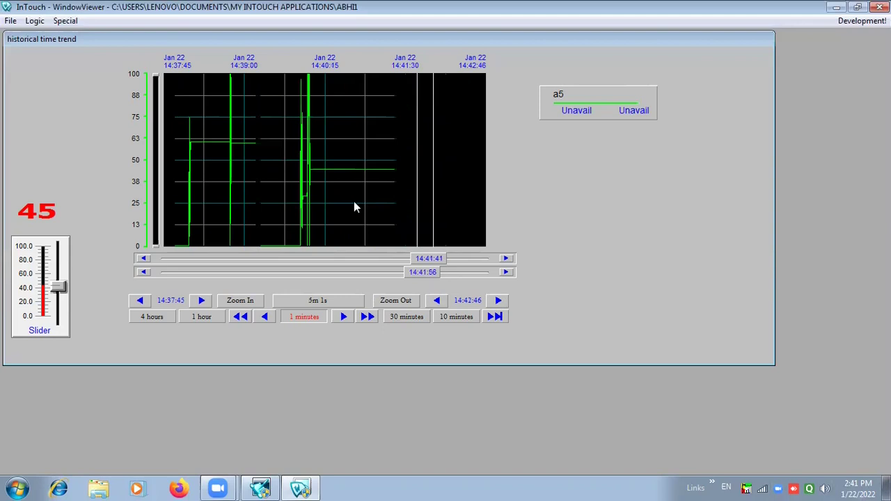
drag(411, 256, 386, 259)
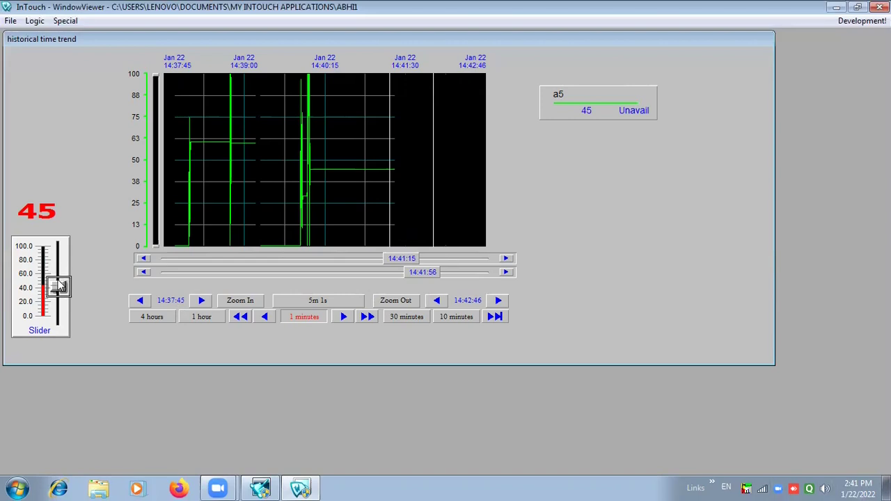
- Vary the slider up and down several times and leave it at 100
mouse_move(60, 287)
mouse_down()
mouse_move(60, 253)
mouse_move(60, 281)
mouse_up()
drag(63, 312, 37, 211)
click(320, 312)
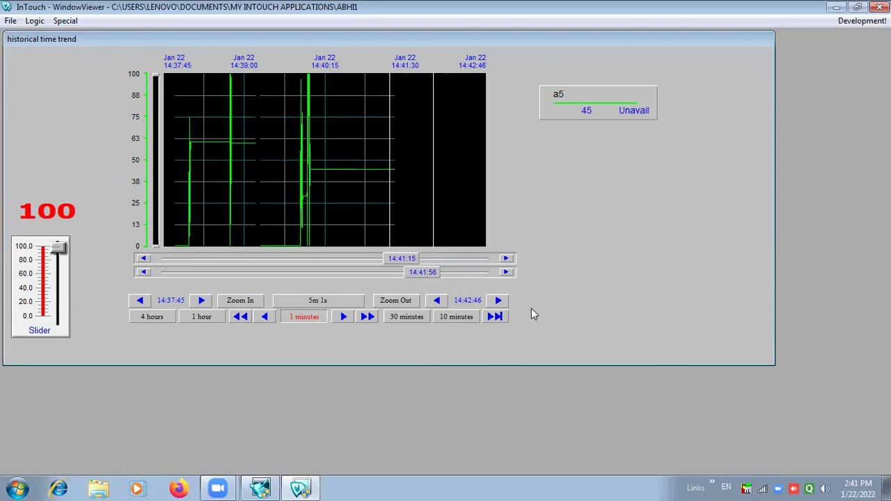
- Advance the trend chart's end time to 14:43:46 and zoom in on the span from 14:41:21 to 14:41:36
click(490, 302)
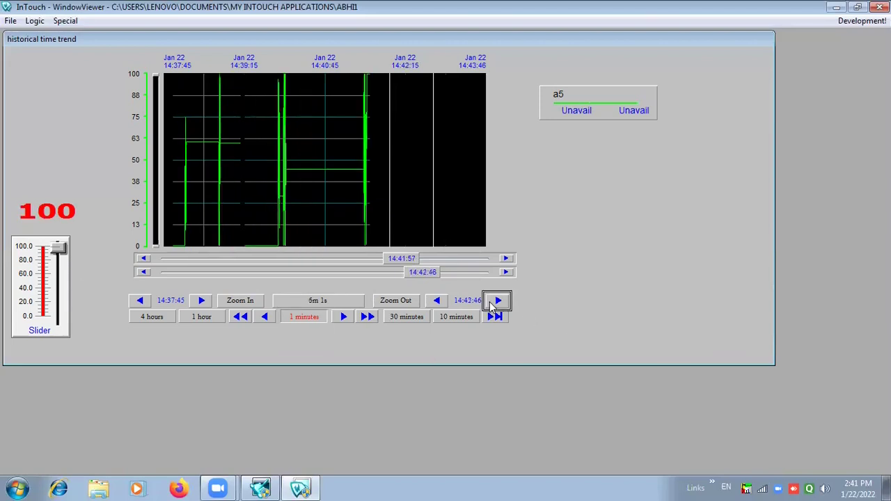
drag(402, 267, 377, 272)
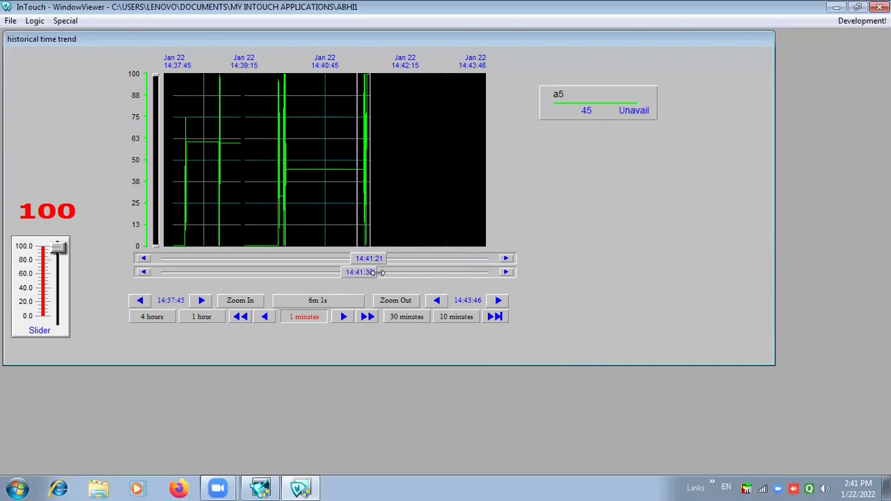
click(237, 306)
- Move the start-time scooter stepwise across the zoomed curve to 14:41:32 and the end-time scooter to 14:41:35, reading the legend values
drag(219, 246, 333, 259)
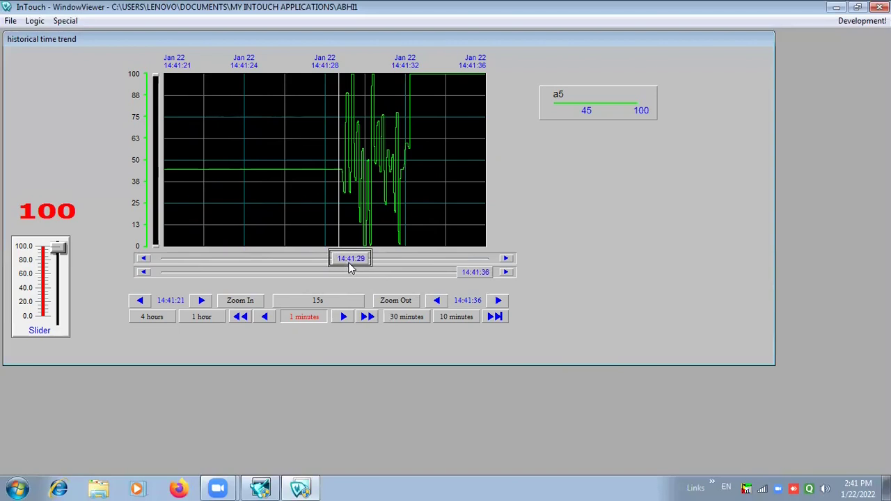
drag(360, 268, 369, 267)
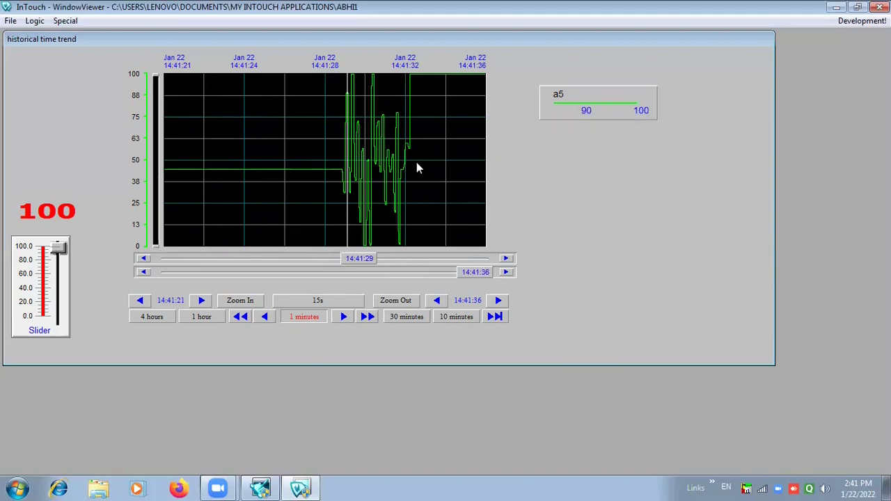
drag(364, 260, 409, 243)
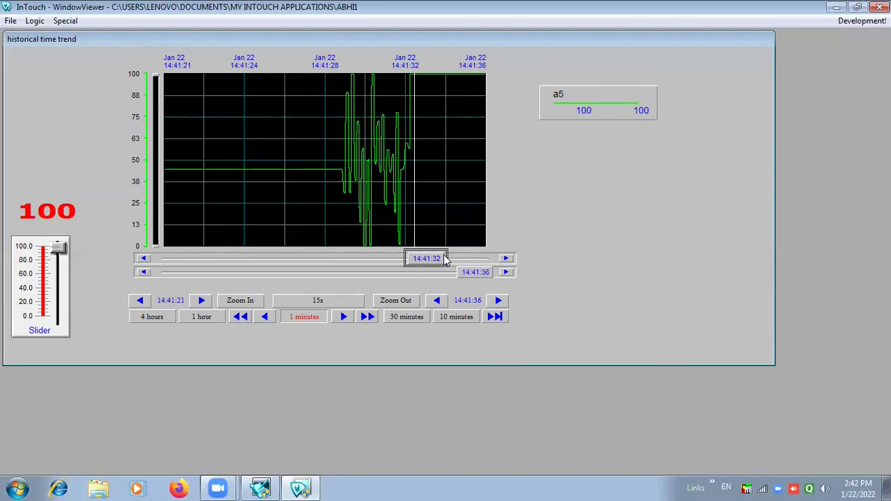
drag(507, 271, 491, 281)
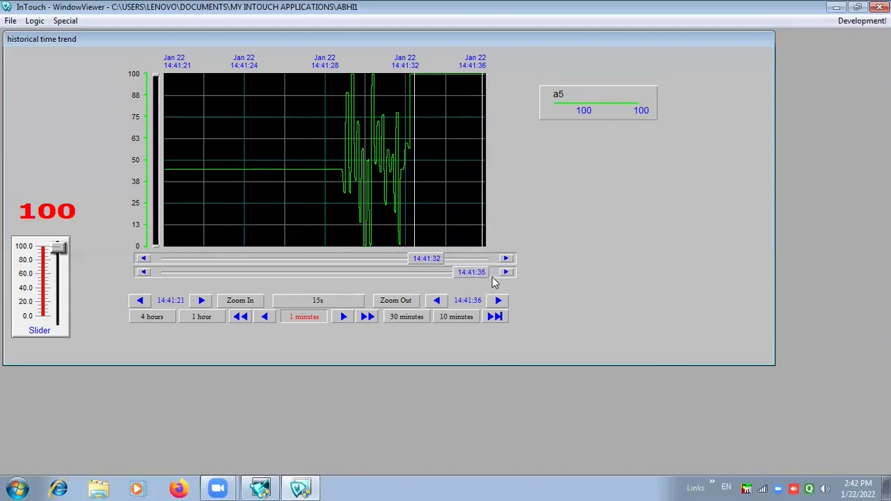
- Advance the zoomed chart's end time by 1 minute with the start-time scooter at 14:42:13, and return to WindowMaker
click(499, 300)
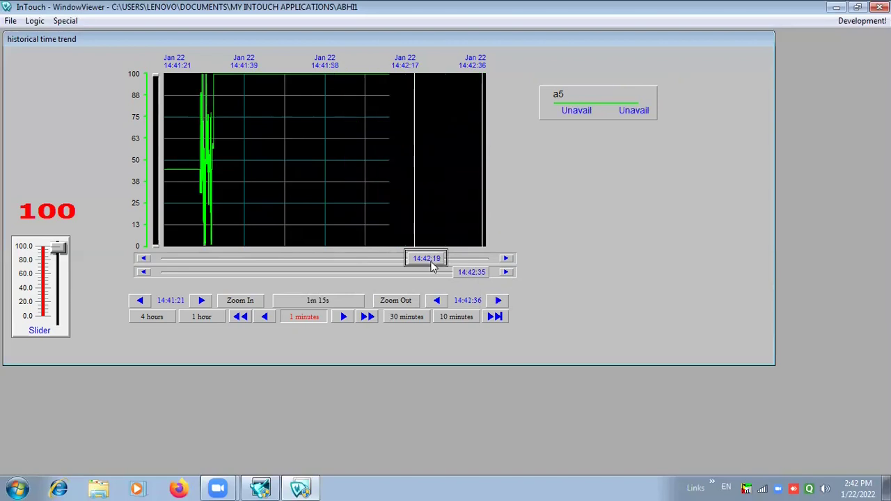
drag(411, 258, 383, 255)
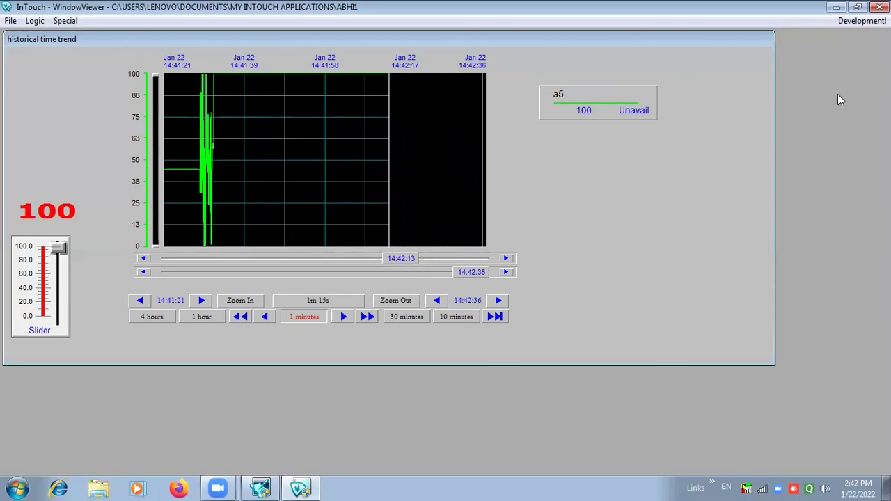
click(851, 22)
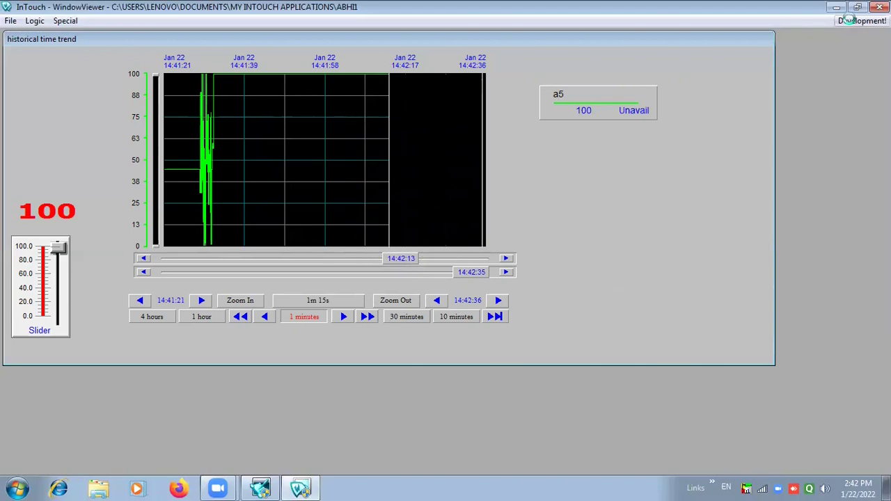